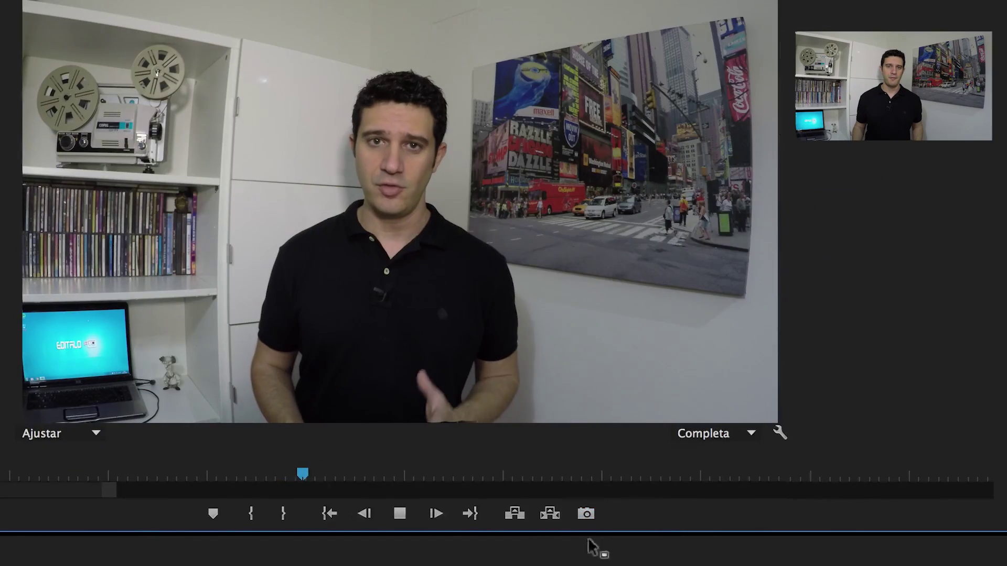
Step: Export two still frames of the playing clip with the Export Frame camera button
{"action": "left_click", "coordinate": [585, 515]}
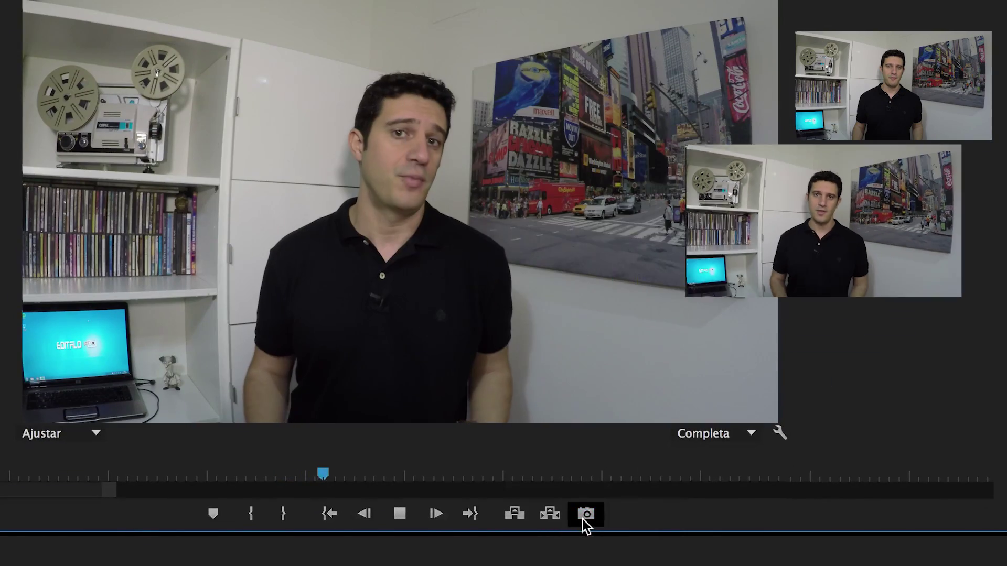
{"action": "left_click", "coordinate": [586, 515]}
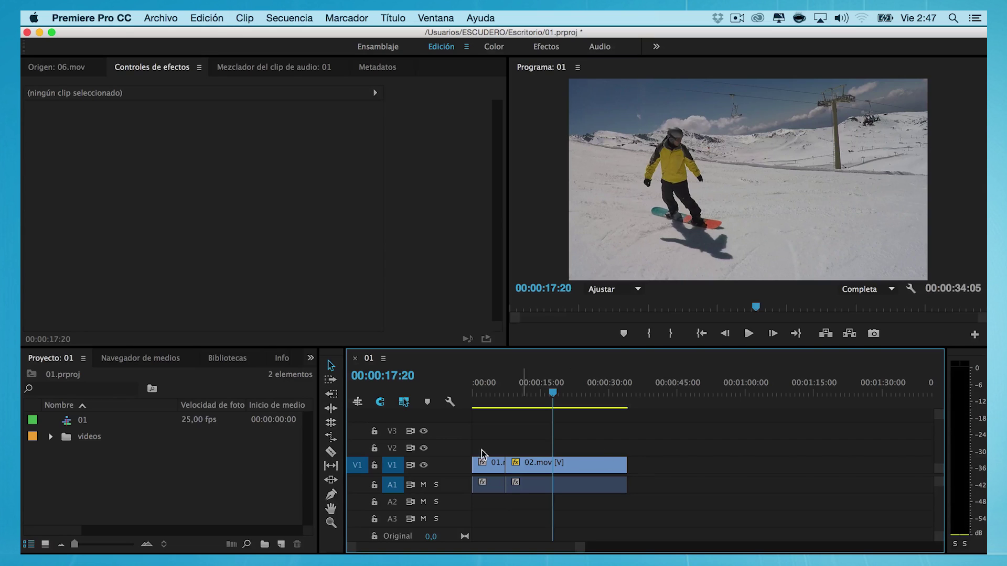
Step: Use Archivo > Importar to bring in salto snow.jpg and tabla en la nieve.jpg from Imagenes Snowboard
{"action": "right_click", "coordinate": [221, 394]}
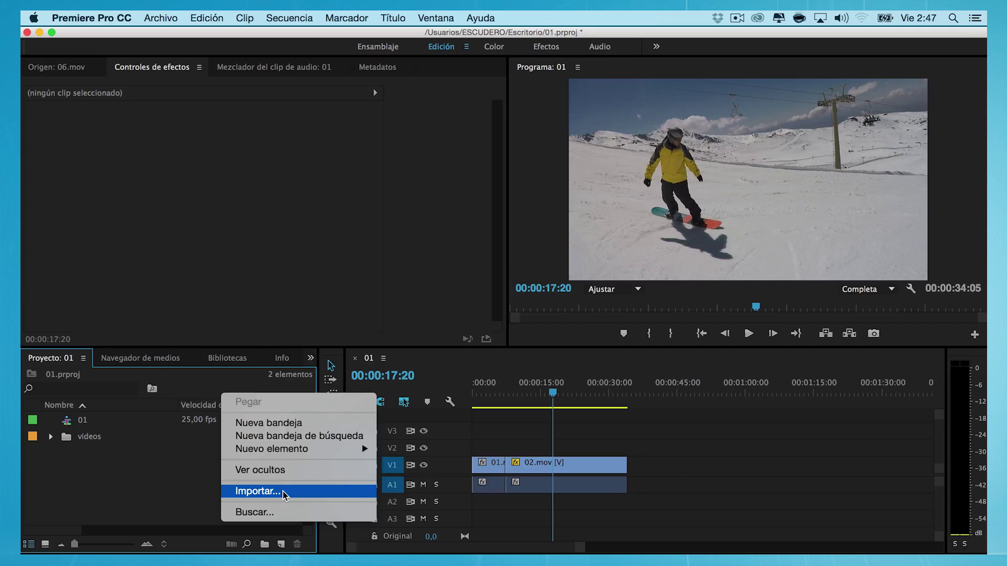
{"action": "left_click", "coordinate": [200, 484]}
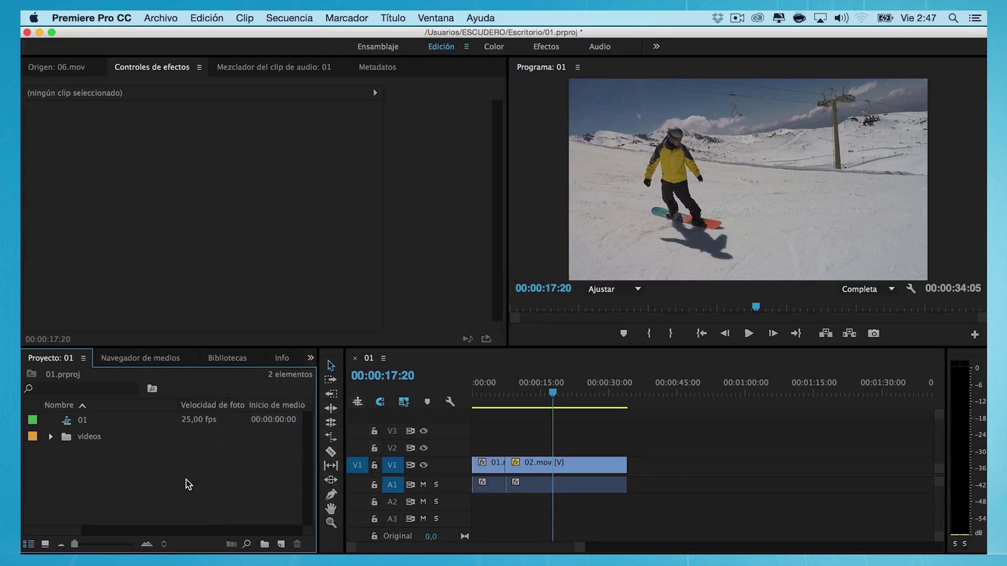
{"action": "left_click", "coordinate": [163, 19]}
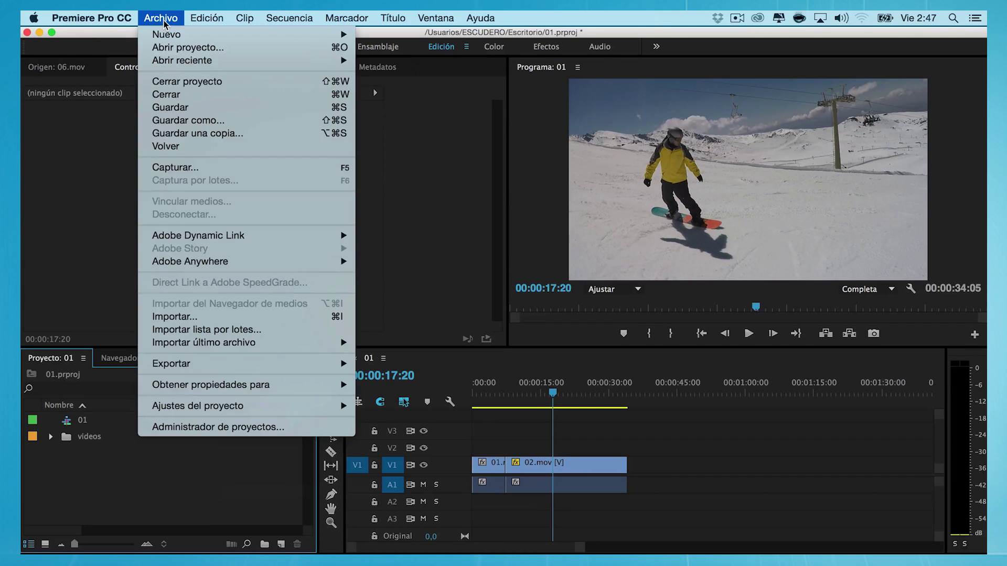
{"action": "left_click", "coordinate": [185, 315]}
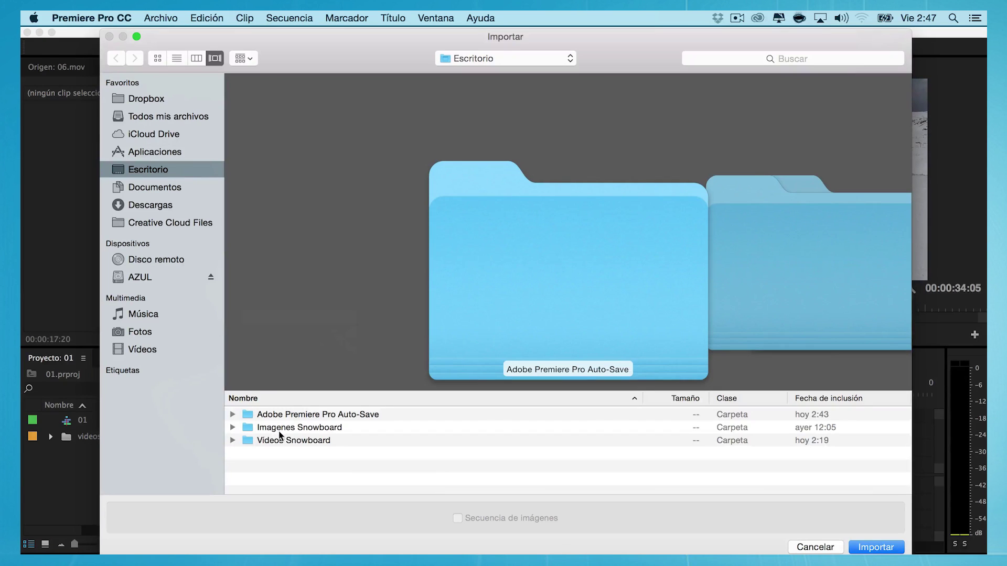
{"action": "left_click", "coordinate": [232, 428]}
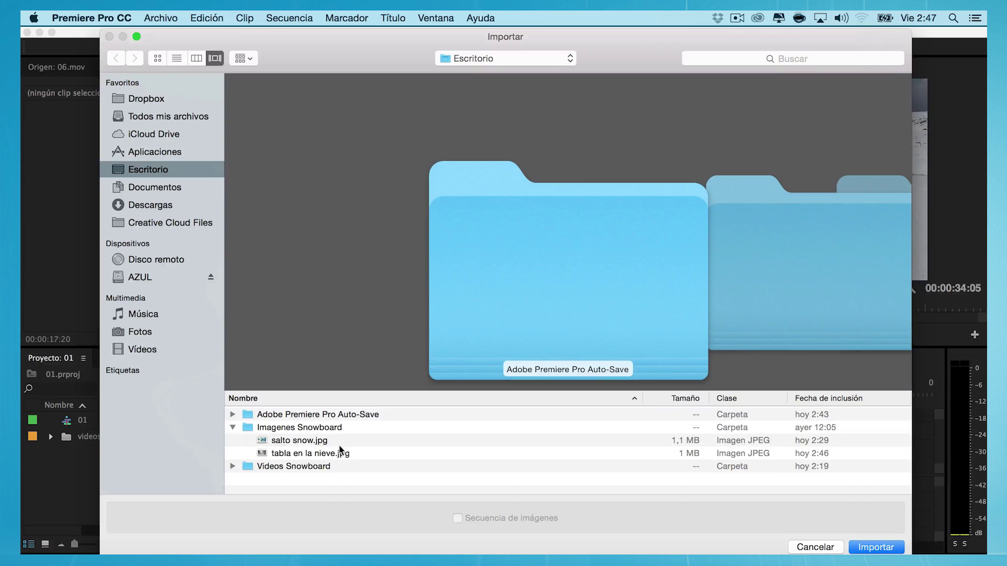
{"action": "left_click_drag", "start_coordinate": [340, 443], "coordinate": [341, 453]}
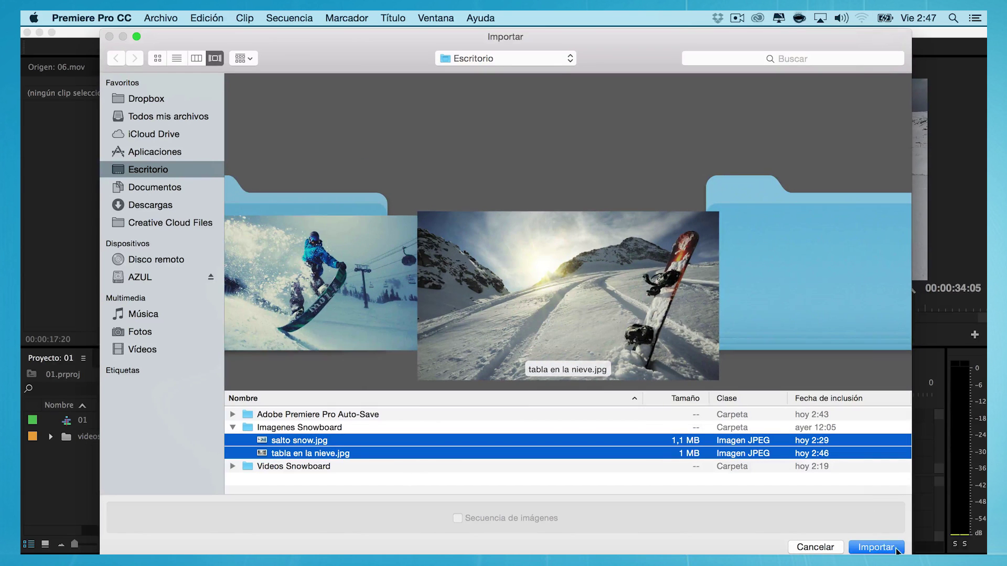
{"action": "left_click", "coordinate": [874, 548]}
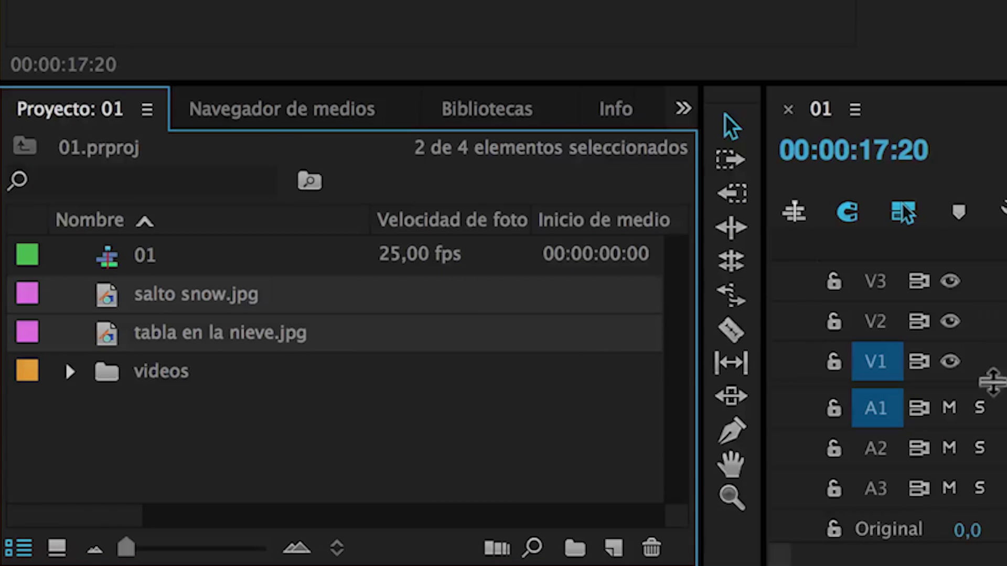
Step: Preview both stills in the Source monitor and place tabla en la nieve.jpg on V1
{"action": "double_click", "coordinate": [203, 303]}
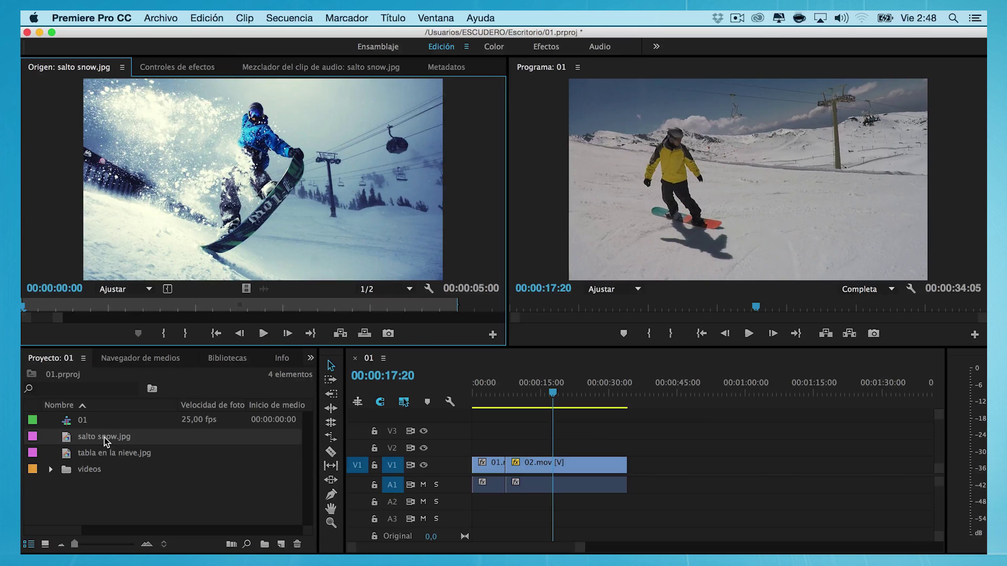
{"action": "double_click", "coordinate": [101, 455]}
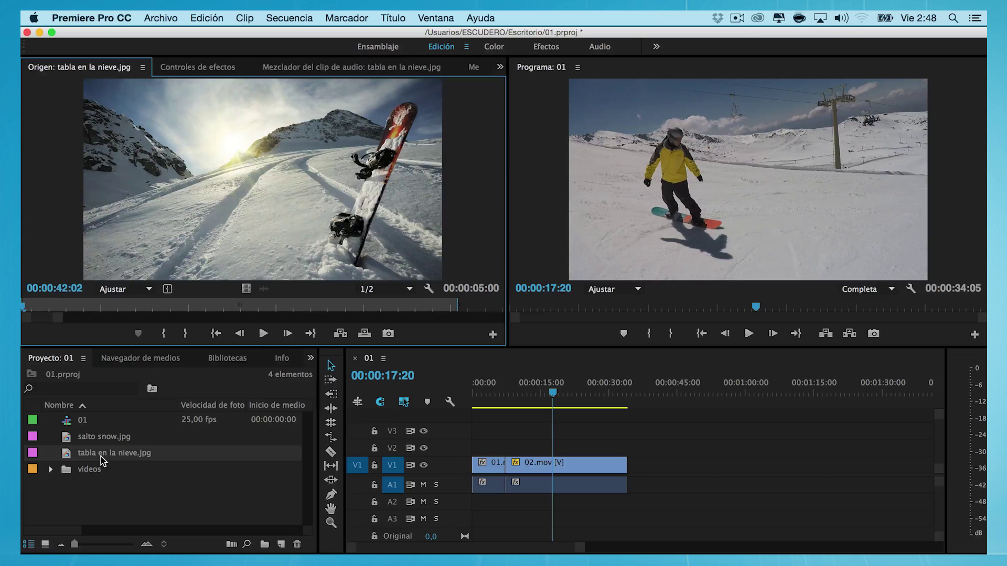
{"action": "mouse_move", "coordinate": [84, 454]}
{"action": "left_mouse_down"}
{"action": "mouse_move", "coordinate": [649, 454]}
{"action": "mouse_move", "coordinate": [659, 474]}
{"action": "left_mouse_up"}
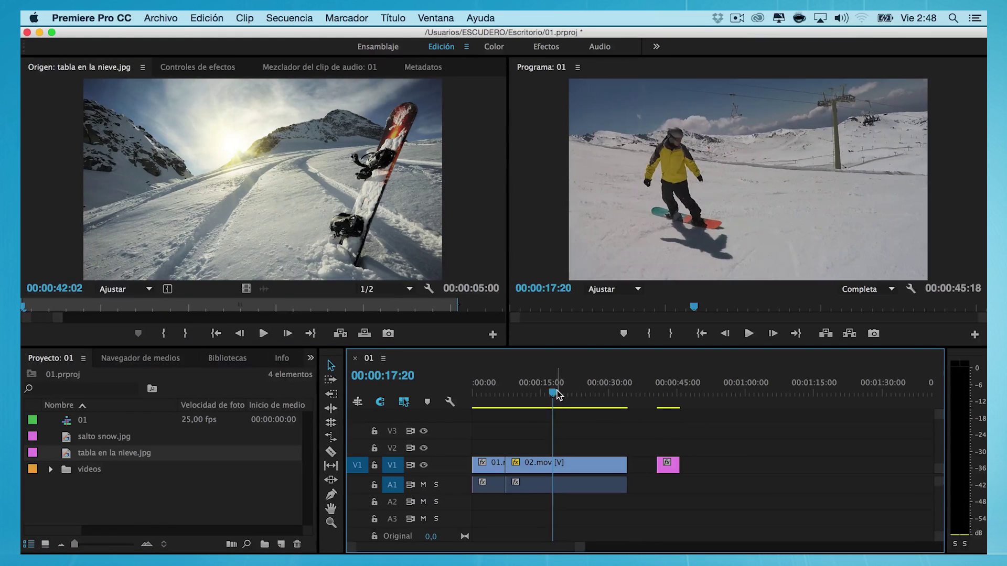
Step: Lengthen the tabla en la nieve.jpg clip so the sequence ends at 00:00:52:00
{"action": "left_click_drag", "start_coordinate": [557, 394], "coordinate": [666, 403]}
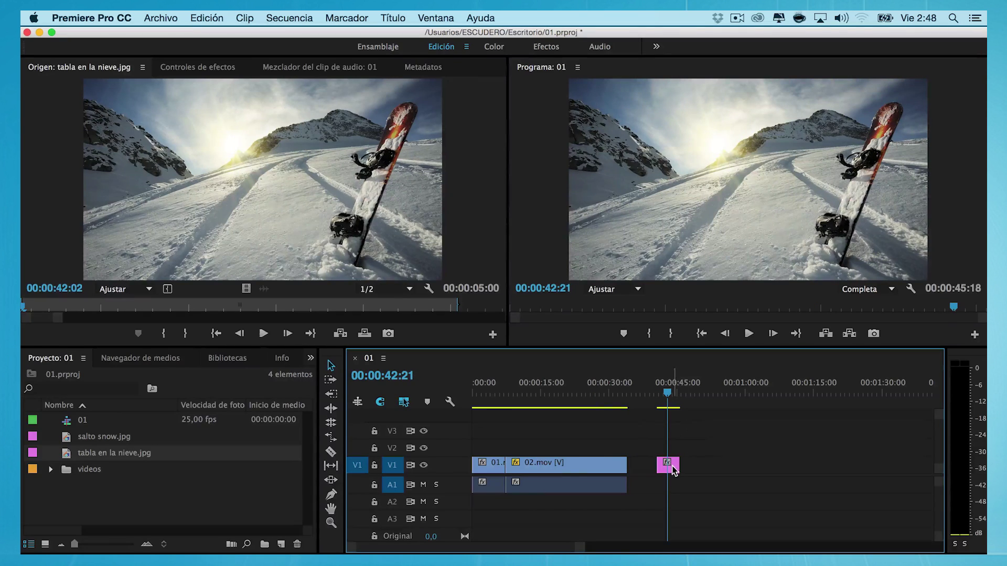
{"action": "mouse_move", "coordinate": [673, 467]}
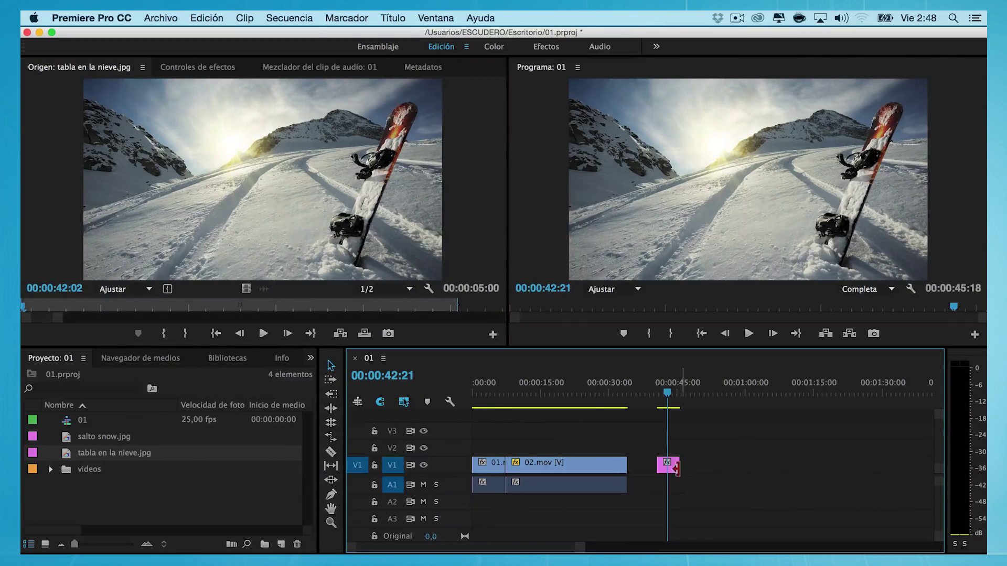
{"action": "left_click_drag", "start_coordinate": [676, 467], "coordinate": [743, 465]}
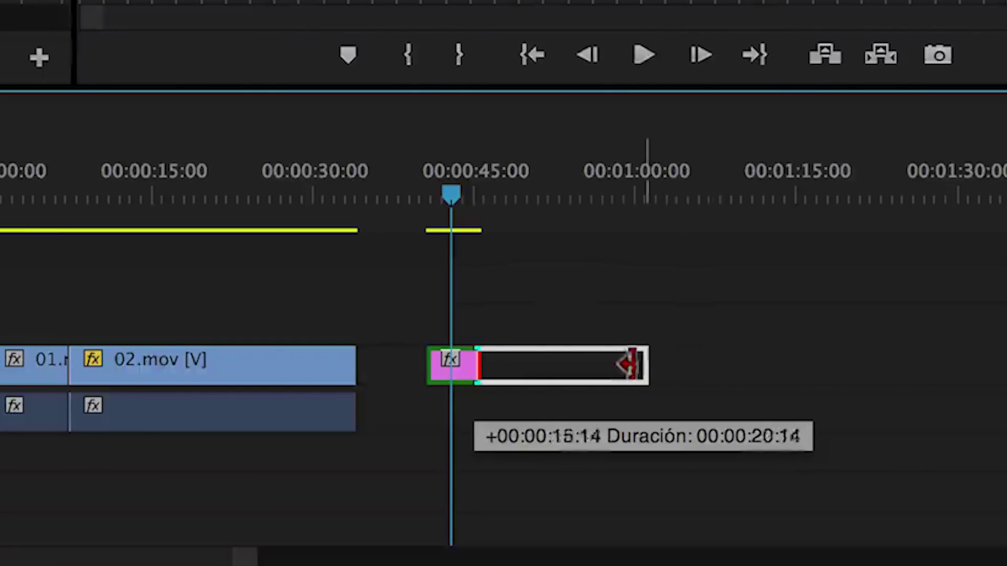
{"action": "left_click_drag", "start_coordinate": [630, 365], "coordinate": [537, 386]}
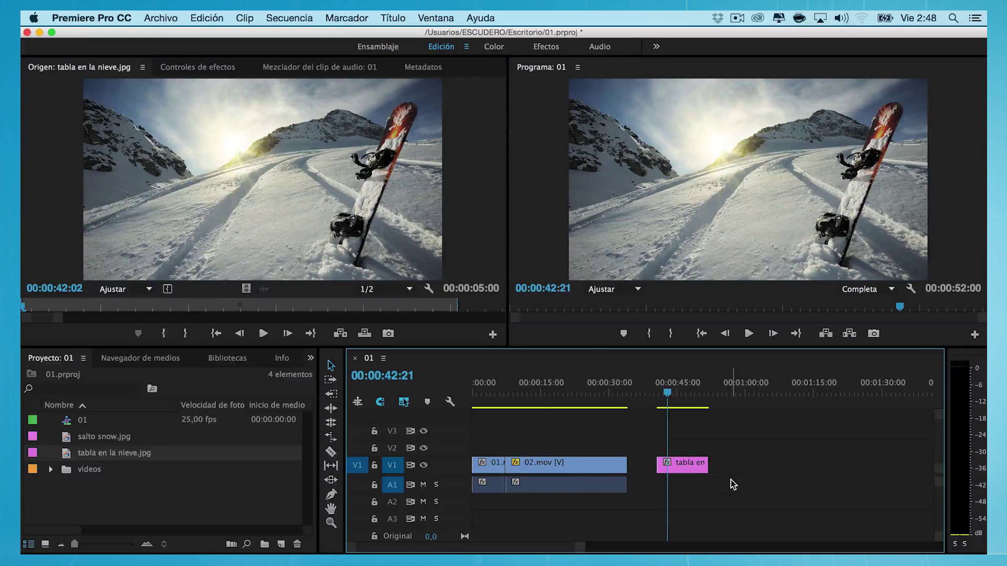
Step: Show the image clip's Movimiento properties in Effect Controls and set the Program monitor zoom to 25%
{"action": "left_click", "coordinate": [691, 467]}
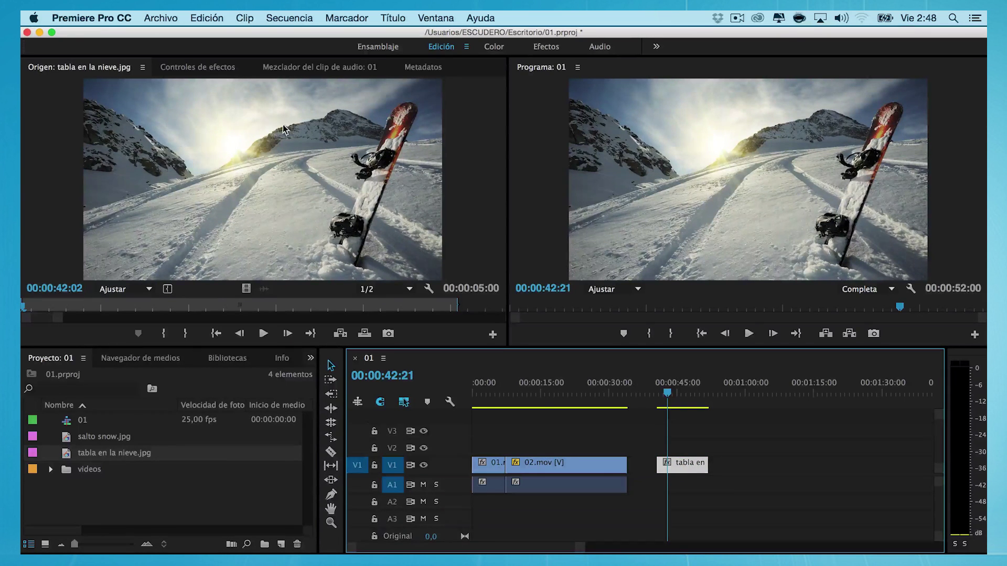
{"action": "left_click", "coordinate": [223, 72]}
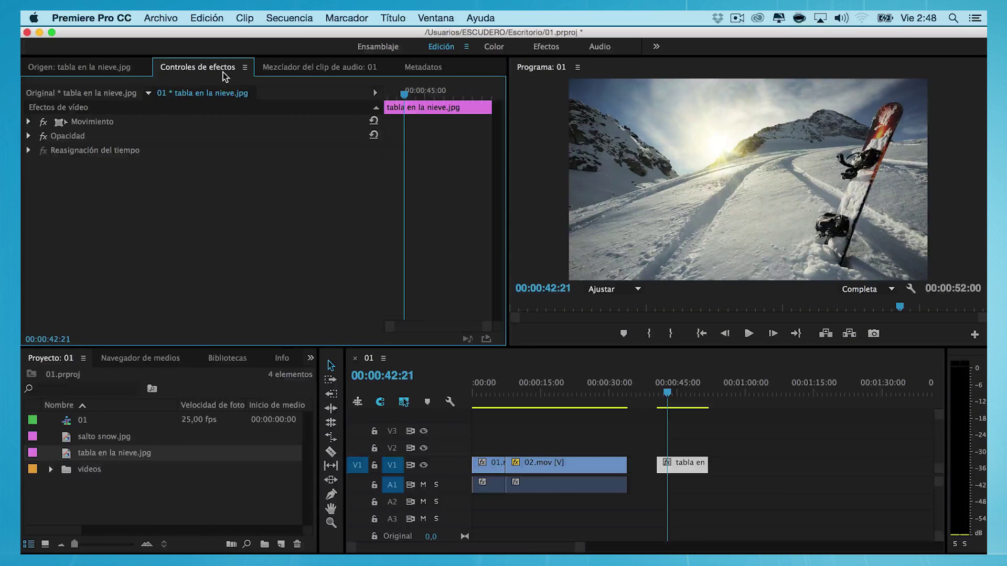
{"action": "left_click", "coordinate": [29, 122]}
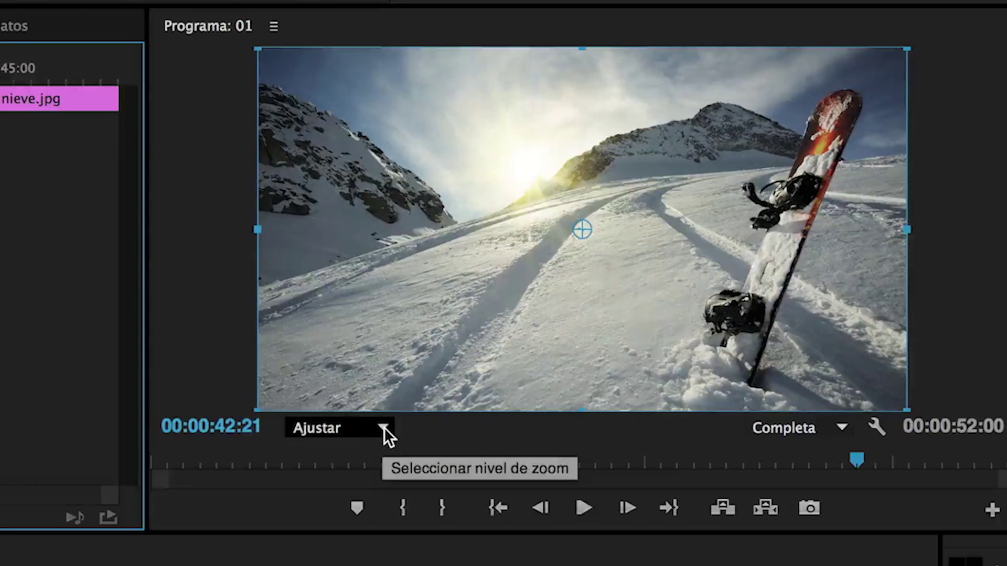
{"action": "left_click", "coordinate": [383, 427]}
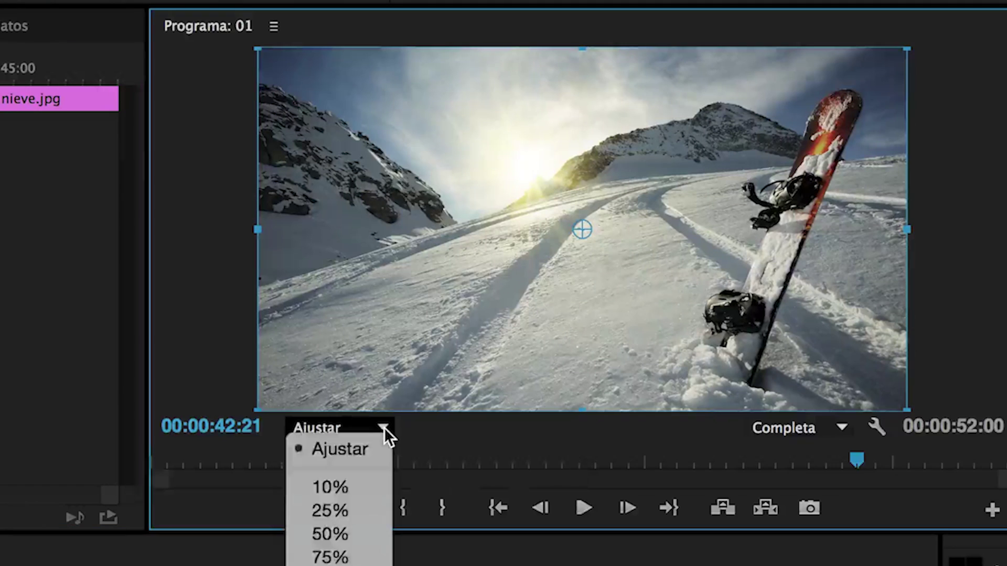
{"action": "left_click", "coordinate": [345, 508]}
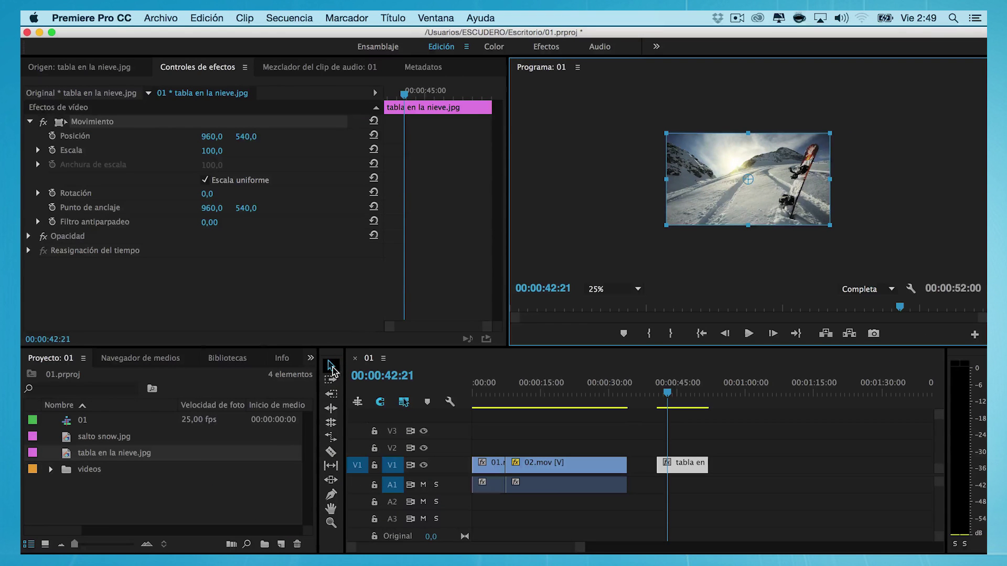
Step: Trim tabla en la nieve.jpg to about two seconds and move it directly after 02.mov
{"action": "left_click", "coordinate": [332, 369]}
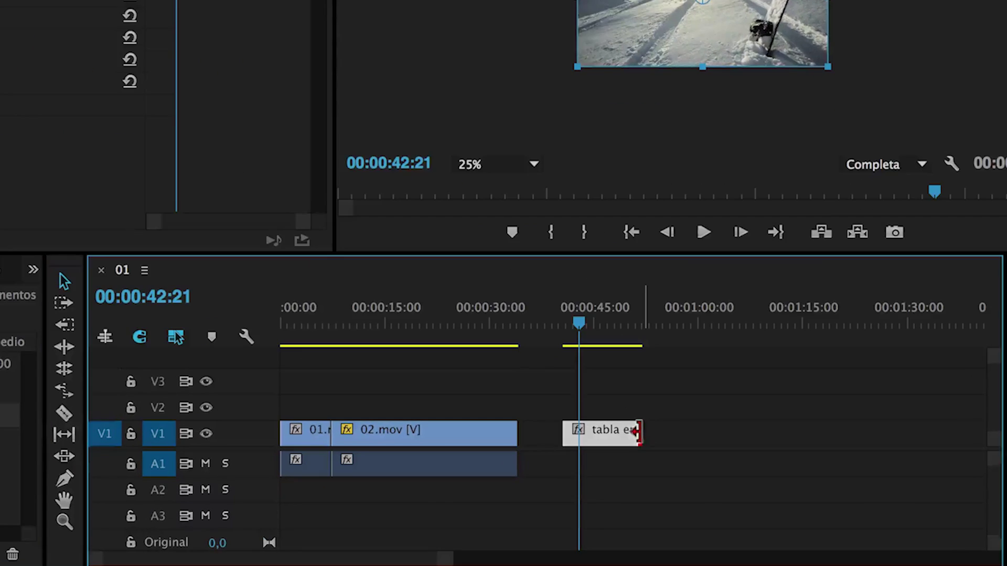
{"action": "left_click_drag", "start_coordinate": [705, 464], "coordinate": [698, 463]}
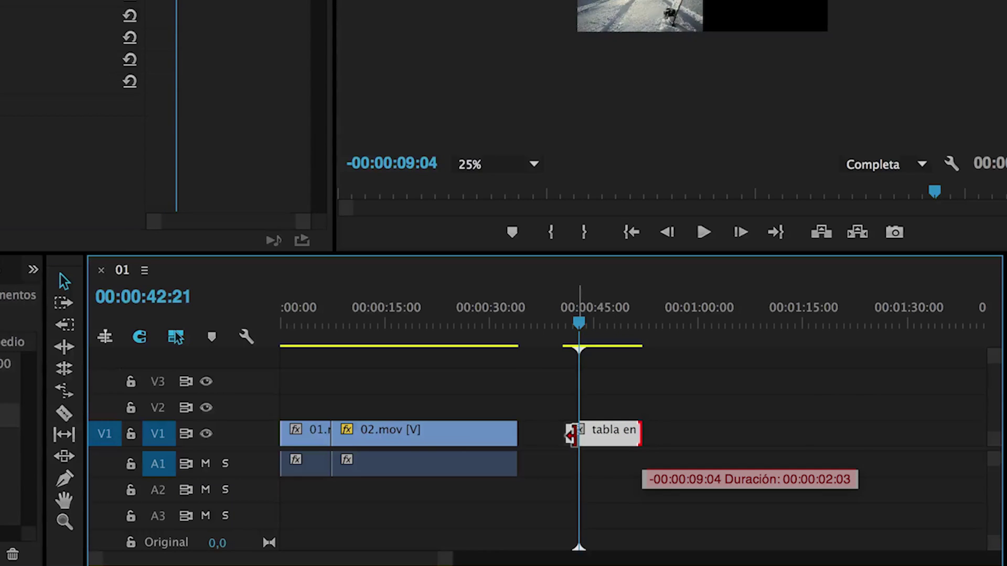
{"action": "left_click_drag", "start_coordinate": [571, 436], "coordinate": [571, 435]}
{"action": "left_click_drag", "start_coordinate": [456, 562], "coordinate": [360, 558]}
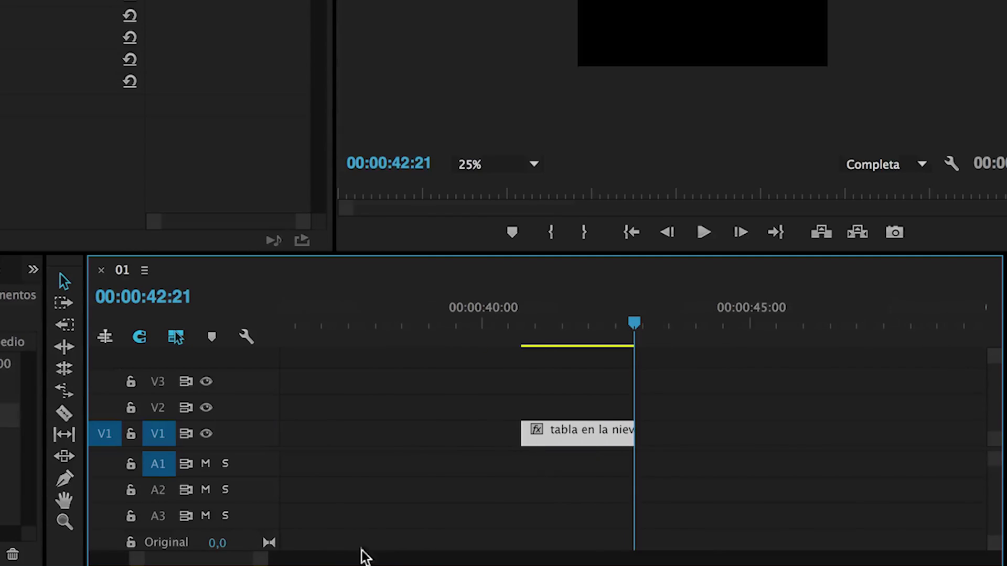
{"action": "left_click_drag", "start_coordinate": [636, 329], "coordinate": [608, 334]}
{"action": "left_click_drag", "start_coordinate": [632, 433], "coordinate": [627, 432]}
{"action": "left_click_drag", "start_coordinate": [262, 560], "coordinate": [306, 562]}
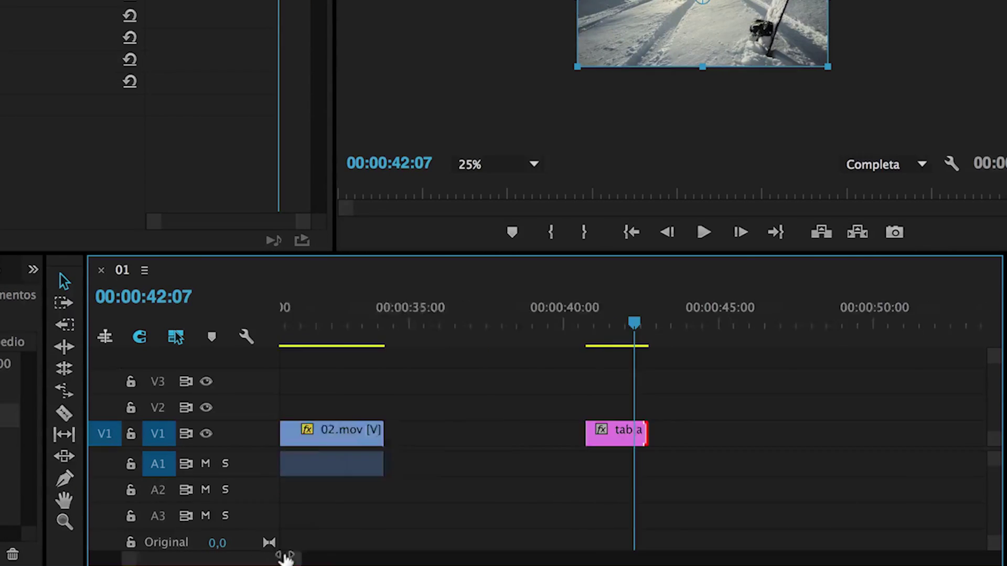
{"action": "left_click_drag", "start_coordinate": [623, 435], "coordinate": [493, 433]}
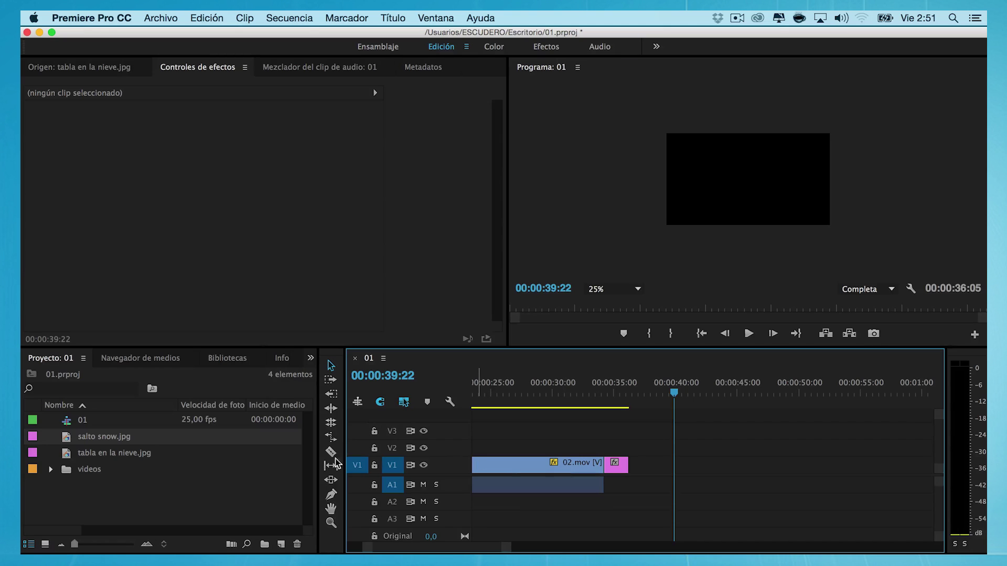
Step: Trim salto snow.jpg to about two seconds and place it on V1 after the first image
{"action": "double_click", "coordinate": [68, 440]}
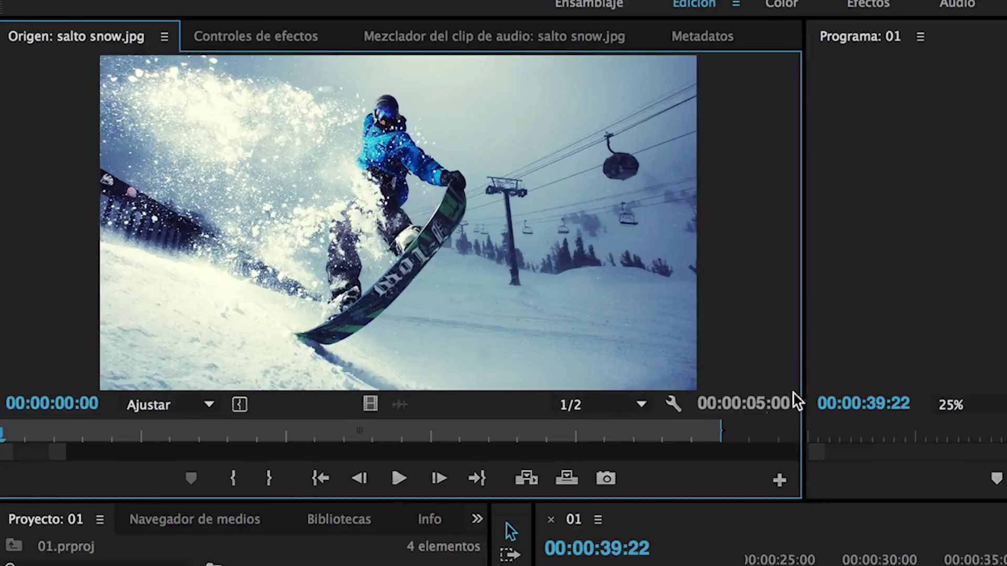
{"action": "left_click_drag", "start_coordinate": [457, 306], "coordinate": [198, 311]}
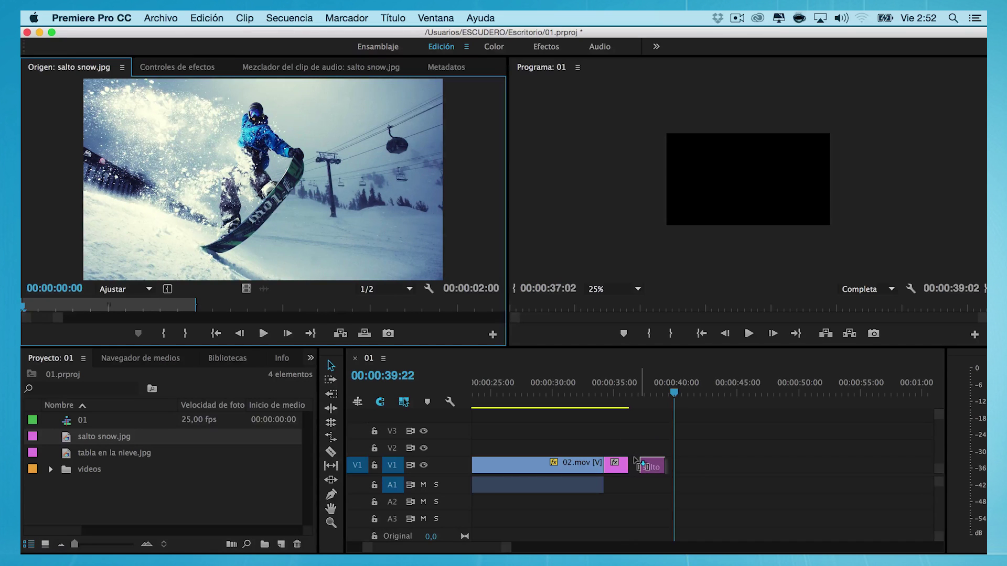
{"action": "left_click_drag", "start_coordinate": [641, 451], "coordinate": [650, 466]}
{"action": "left_click", "coordinate": [653, 467]}
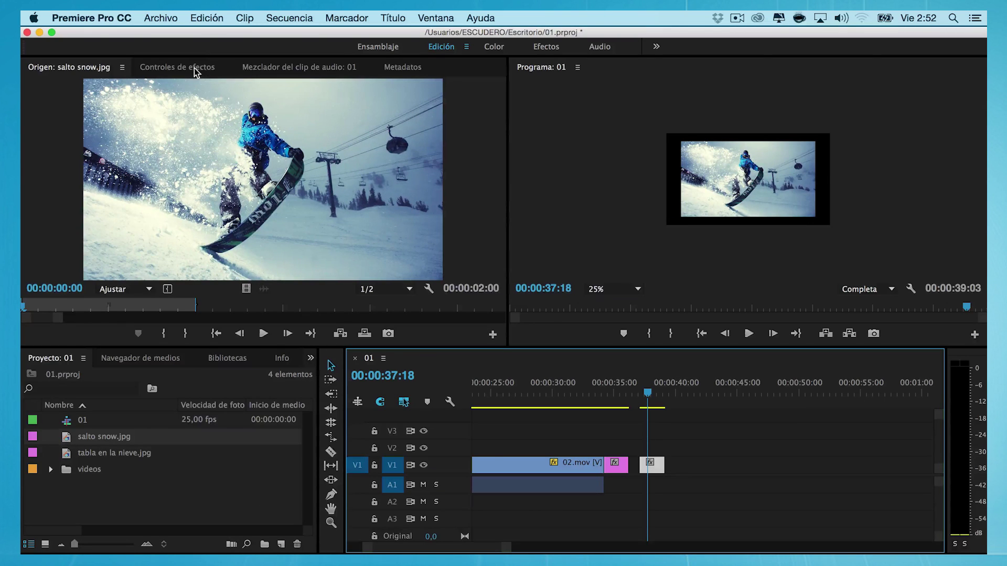
Step: Set the salto snow.jpg Motion scale to 123 and fit the Program monitor view (Ajustar)
{"action": "left_click", "coordinate": [194, 67]}
{"action": "left_click", "coordinate": [29, 122]}
{"action": "left_click", "coordinate": [84, 123]}
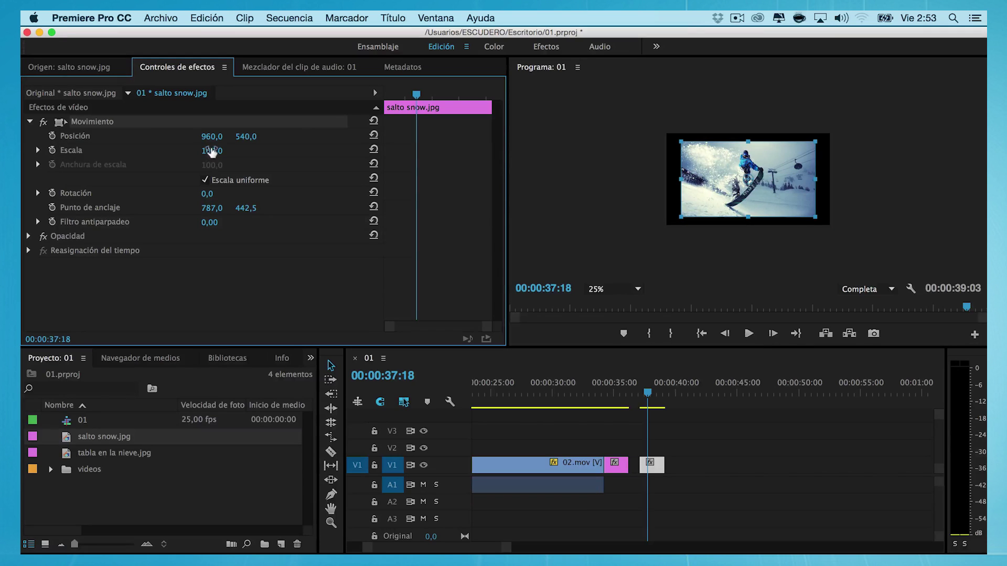
{"action": "left_click_drag", "start_coordinate": [212, 151], "coordinate": [226, 152]}
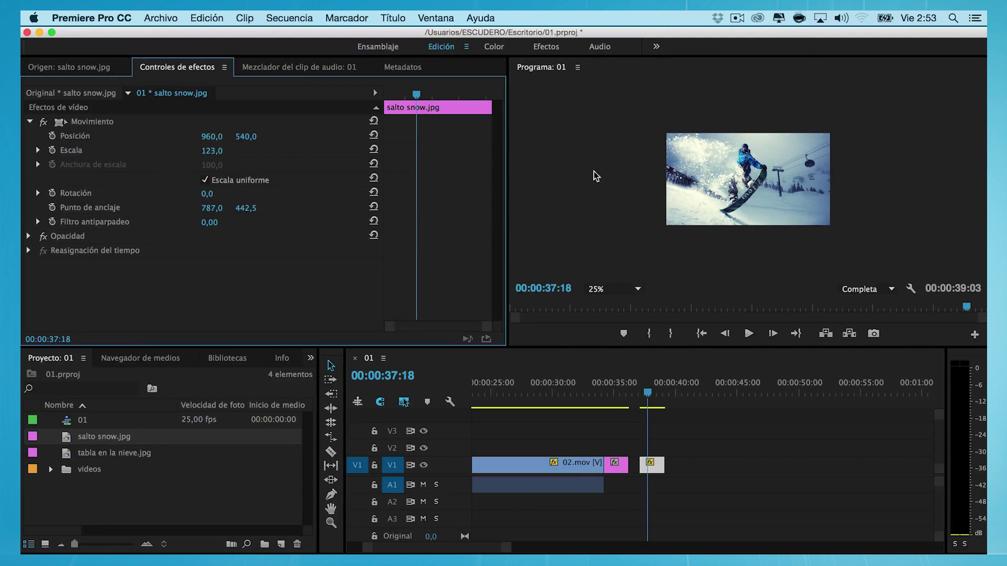
{"action": "left_click", "coordinate": [638, 289]}
{"action": "left_click", "coordinate": [632, 302]}
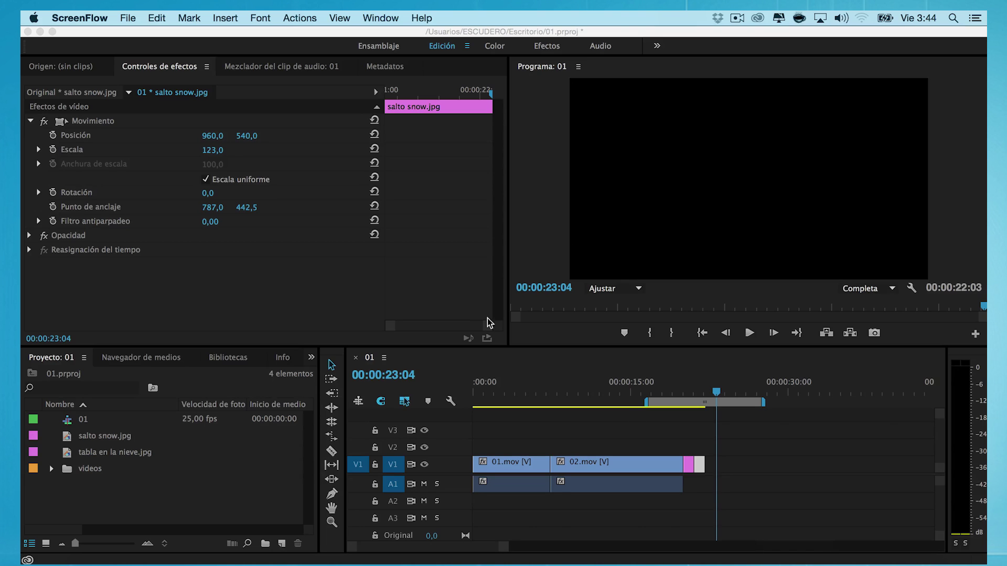
Step: Select 01.mov on the timeline and move the playhead back to 00:00:03:22
{"action": "left_click", "coordinate": [97, 73]}
{"action": "left_click", "coordinate": [87, 69]}
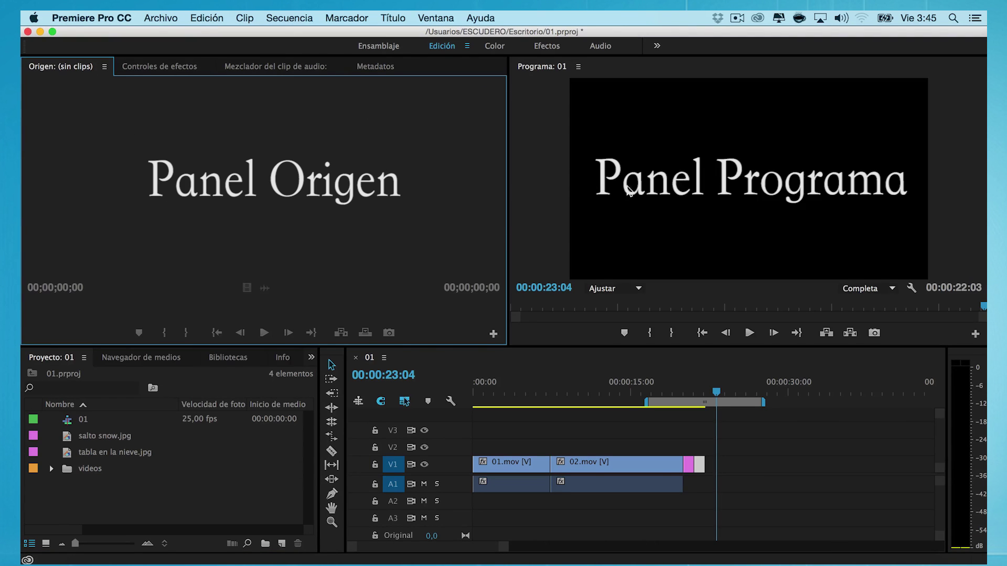
{"action": "left_click", "coordinate": [630, 187]}
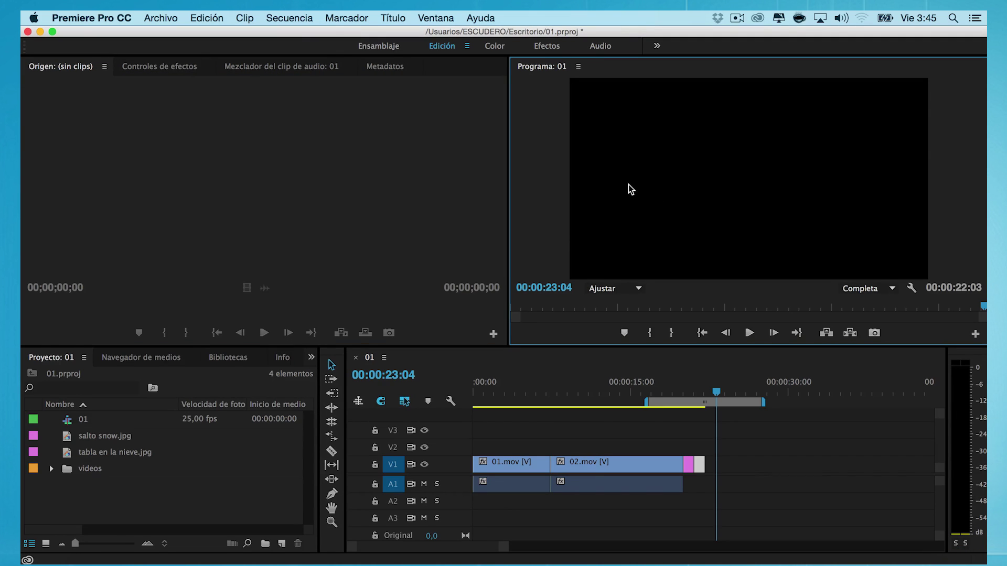
{"action": "left_click", "coordinate": [505, 464]}
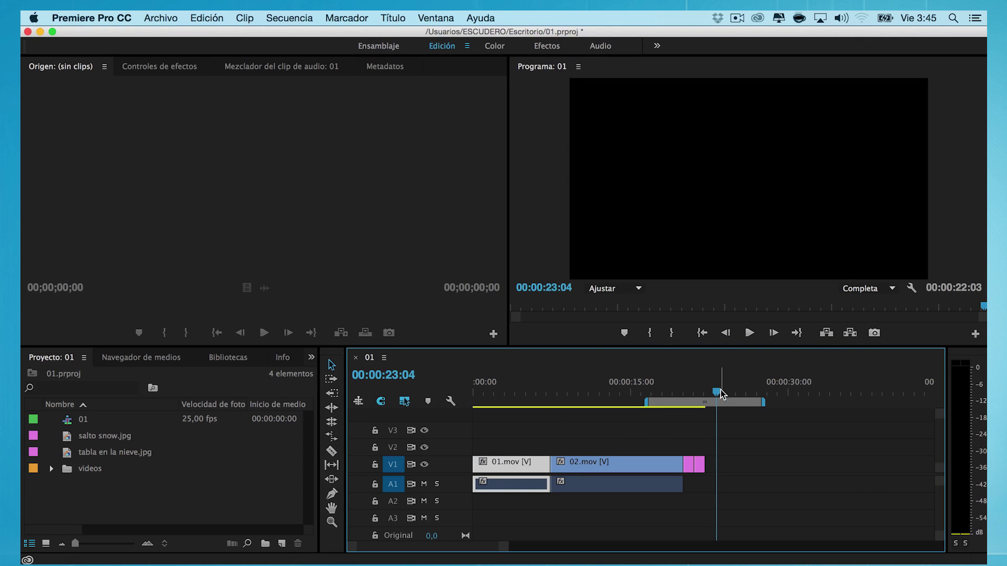
{"action": "mouse_move", "coordinate": [717, 395]}
{"action": "left_mouse_down"}
{"action": "mouse_move", "coordinate": [507, 422]}
{"action": "mouse_move", "coordinate": [515, 420]}
{"action": "left_mouse_up"}
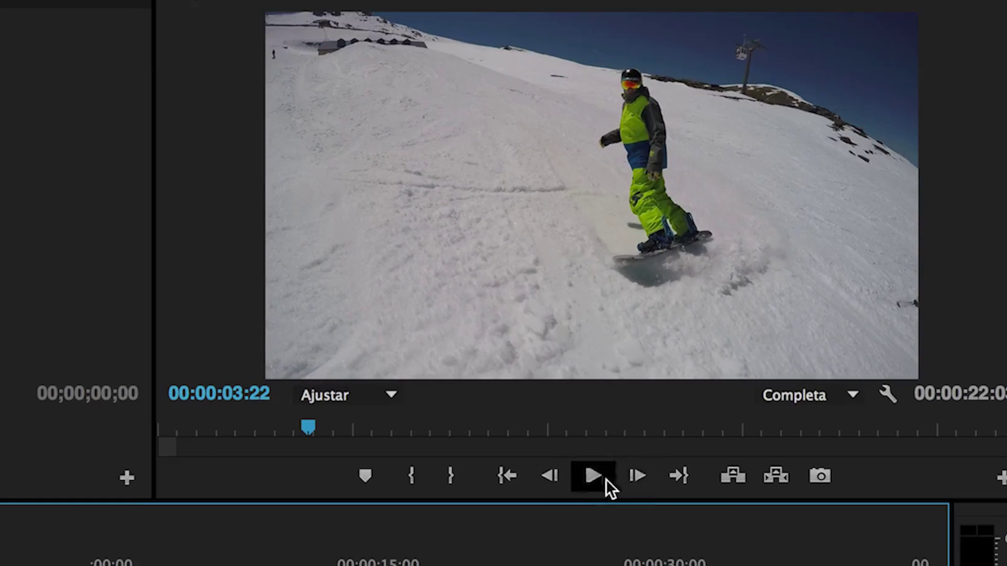
Step: Step forward and back frame by frame to settle on the rider's frame near four seconds
{"action": "left_click", "coordinate": [627, 480]}
{"action": "left_click", "coordinate": [627, 481]}
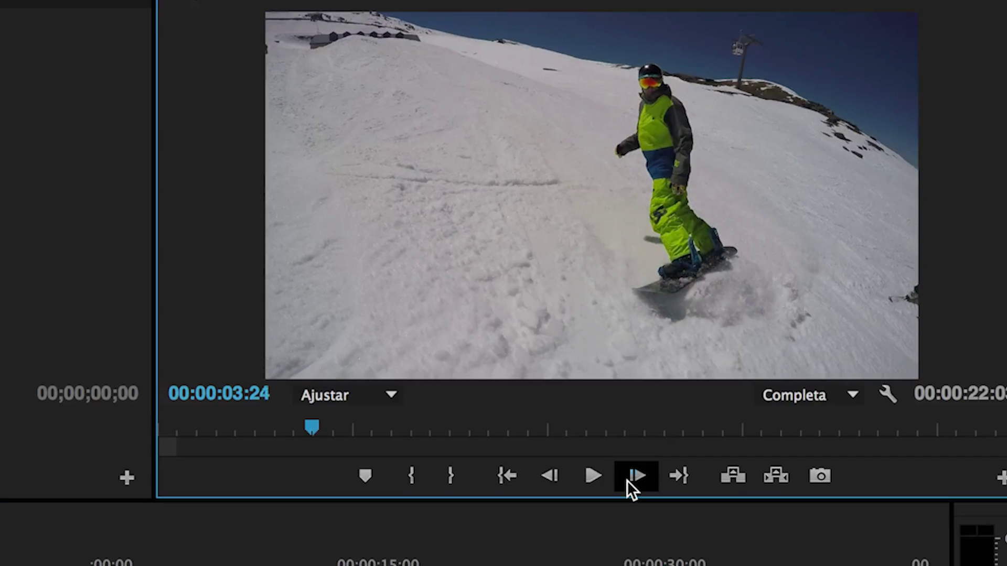
{"action": "left_click", "coordinate": [627, 481]}
{"action": "left_click", "coordinate": [546, 477]}
{"action": "left_click", "coordinate": [546, 476]}
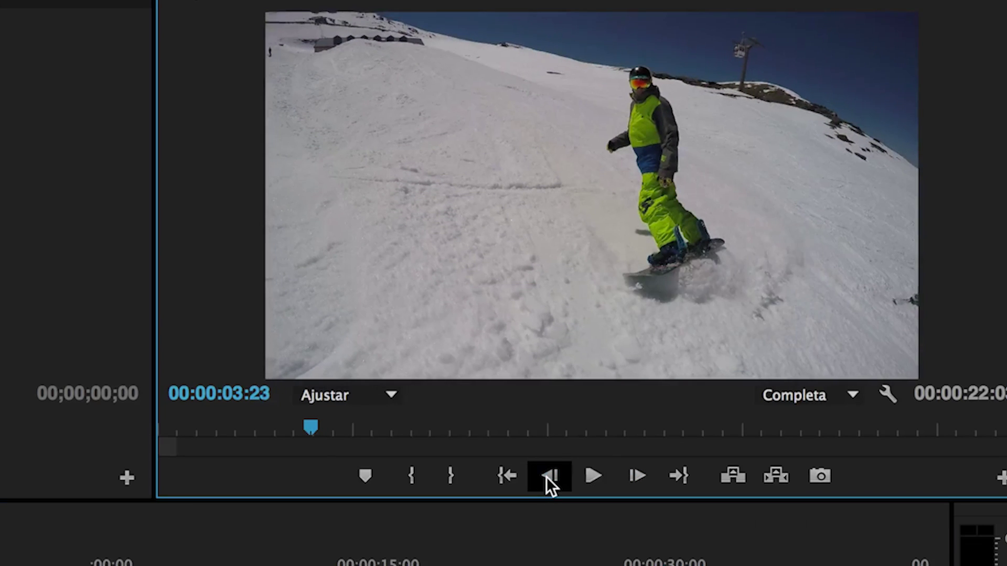
{"action": "left_click", "coordinate": [546, 477]}
{"action": "left_click", "coordinate": [546, 477]}
{"action": "left_click", "coordinate": [636, 482]}
{"action": "left_click", "coordinate": [637, 482]}
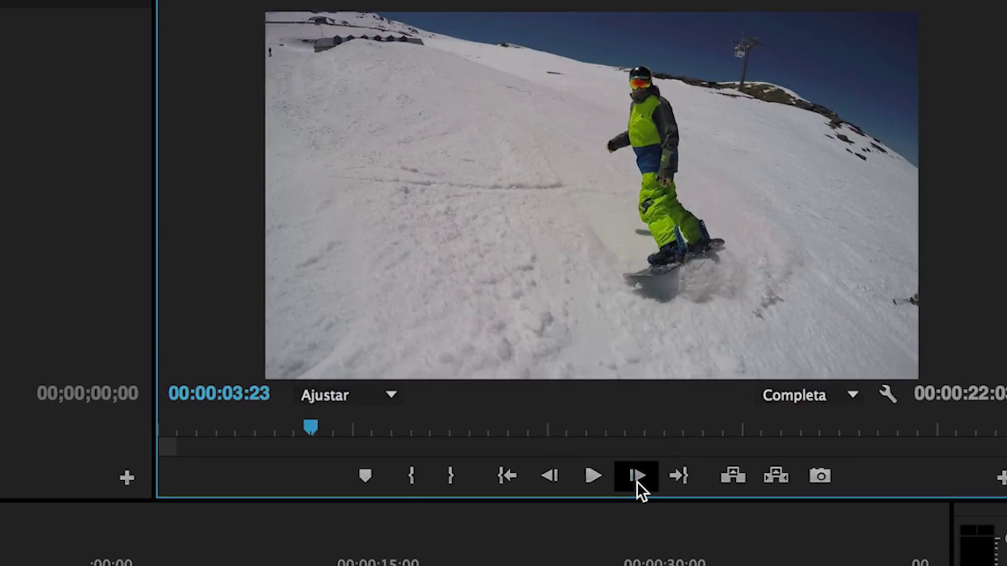
{"action": "left_click", "coordinate": [637, 482]}
{"action": "left_click", "coordinate": [636, 482]}
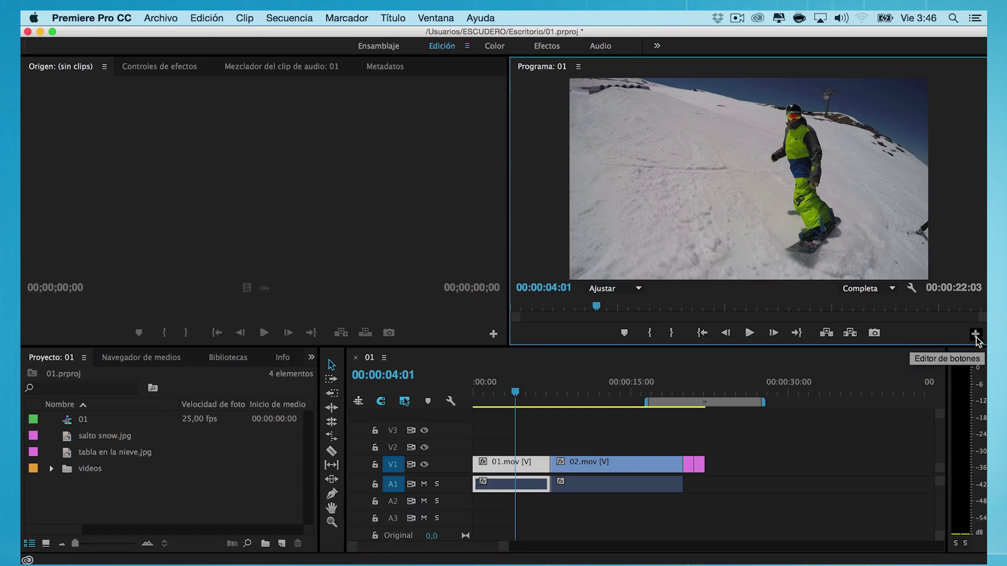
Step: Add the Export Frame camera button to the Program monitor controls and open Export Frame for this frame
{"action": "left_click", "coordinate": [975, 336]}
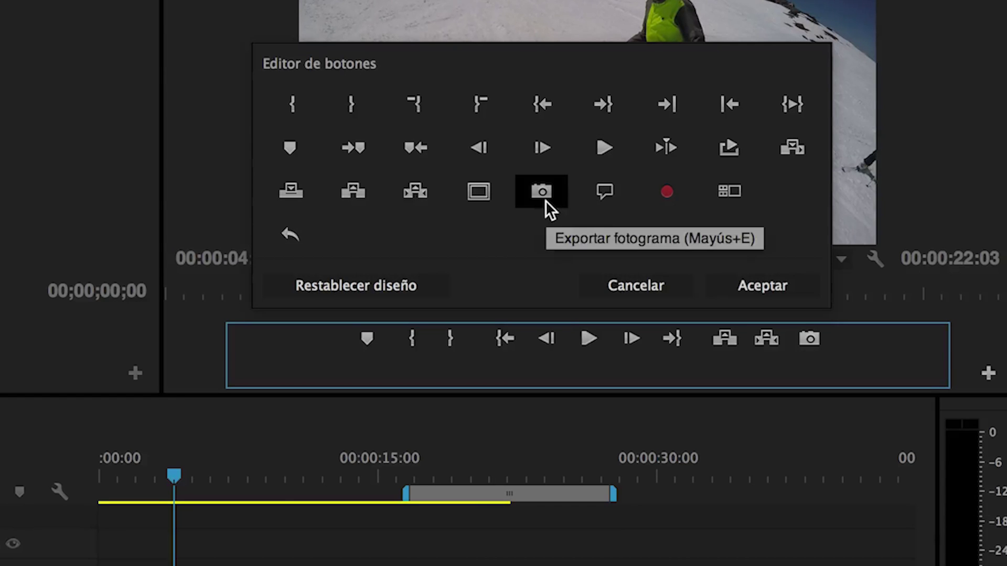
{"action": "left_click_drag", "start_coordinate": [546, 201], "coordinate": [809, 342]}
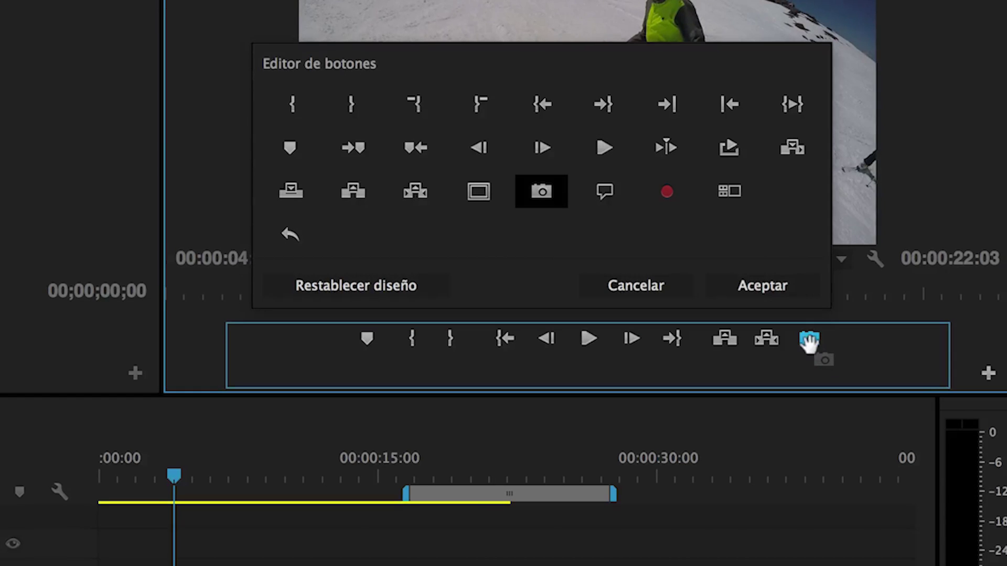
{"action": "left_click_drag", "start_coordinate": [810, 342], "coordinate": [812, 346]}
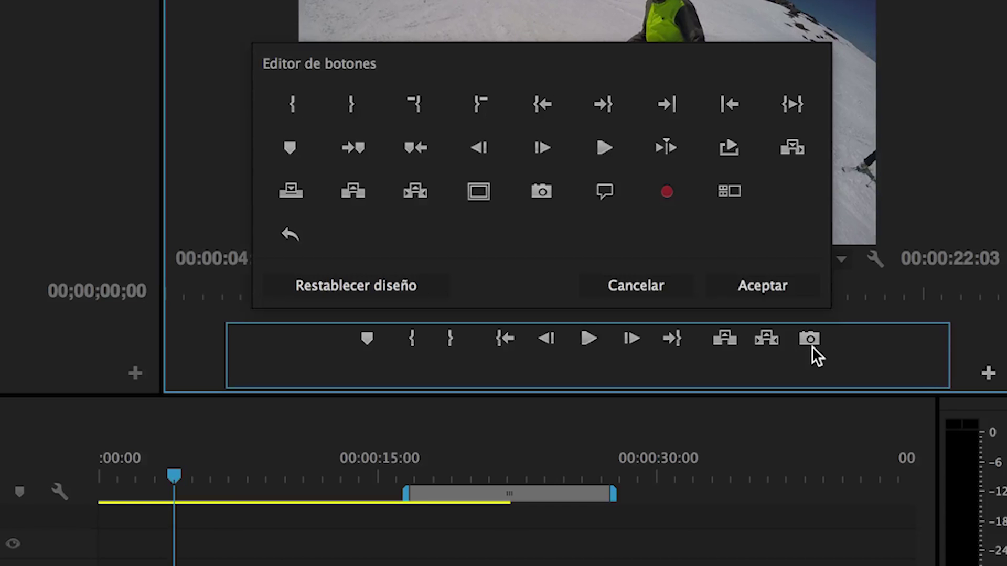
{"action": "left_click", "coordinate": [762, 289]}
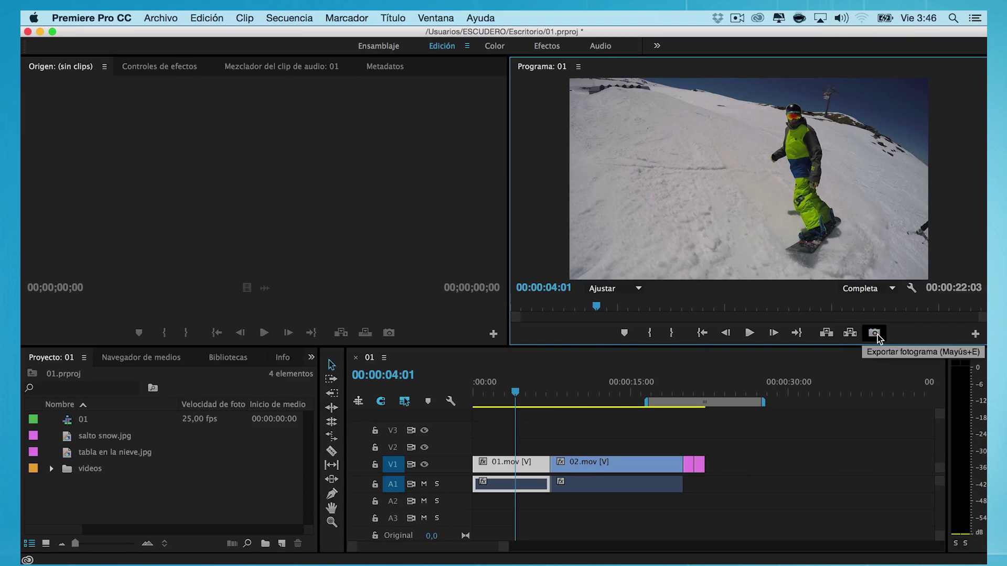
{"action": "left_click", "coordinate": [876, 334]}
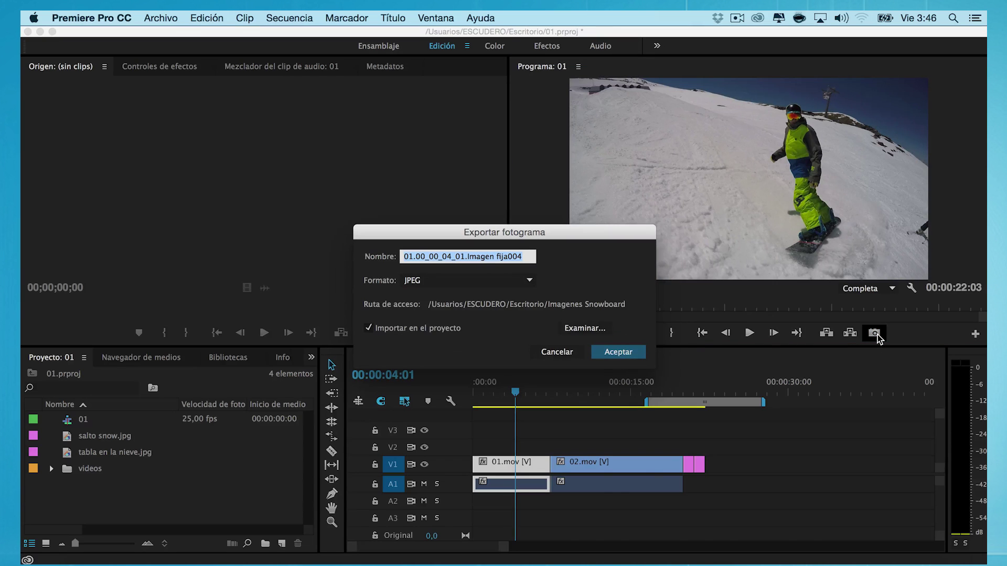
Step: Export the frame as a JPEG named after the rider into Imagenes Snowboard, importing it into the project
{"action": "key", "text": "BackSpace"}
{"action": "type", "text": "Javi Fernandez"}
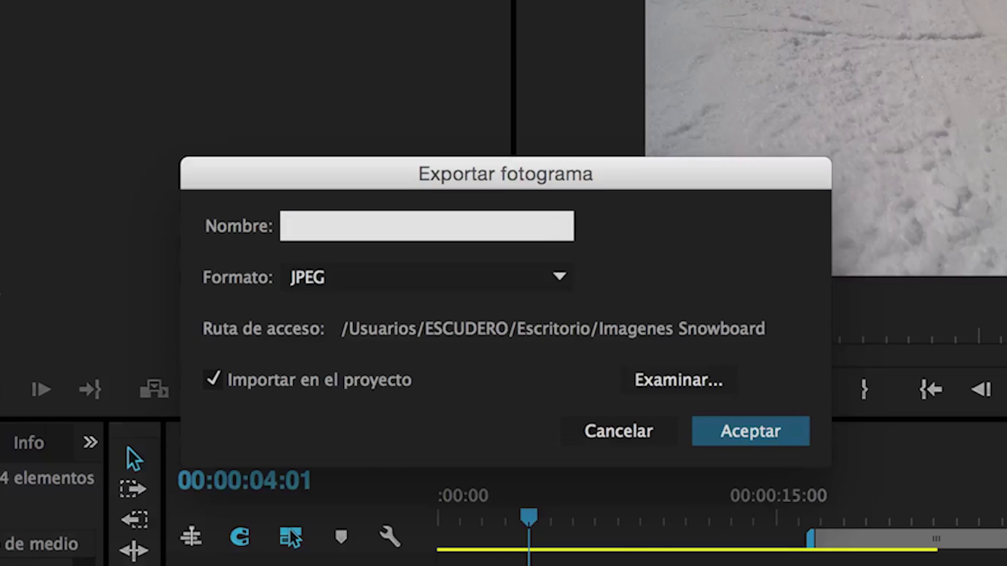
{"action": "left_click", "coordinate": [603, 222]}
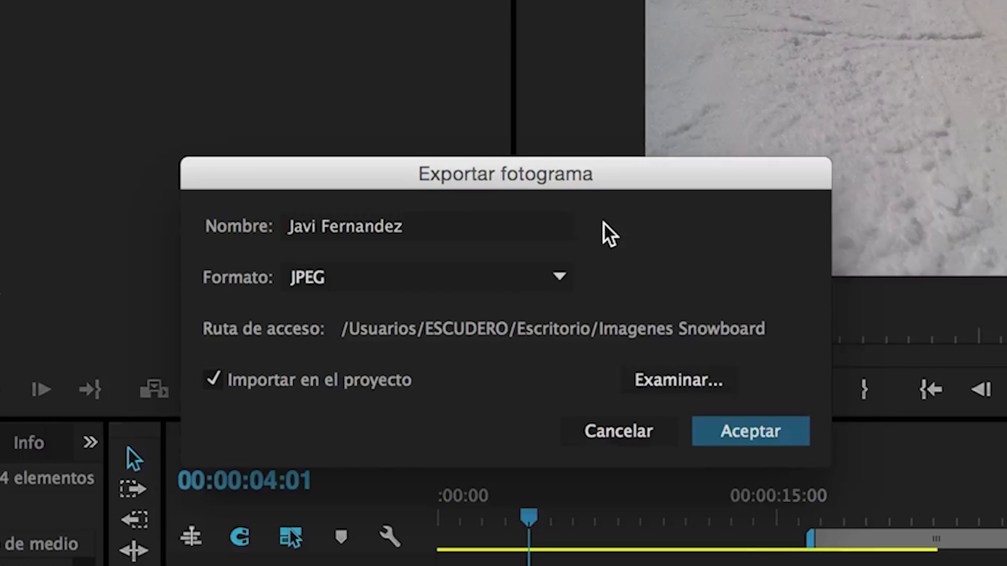
{"action": "left_click", "coordinate": [559, 277]}
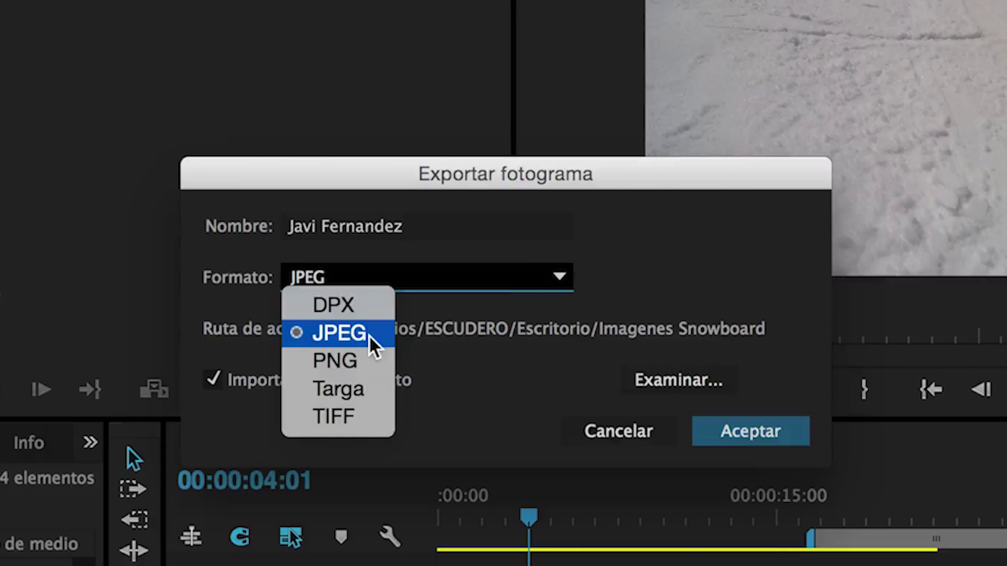
{"action": "left_click", "coordinate": [616, 285]}
{"action": "left_click", "coordinate": [582, 328]}
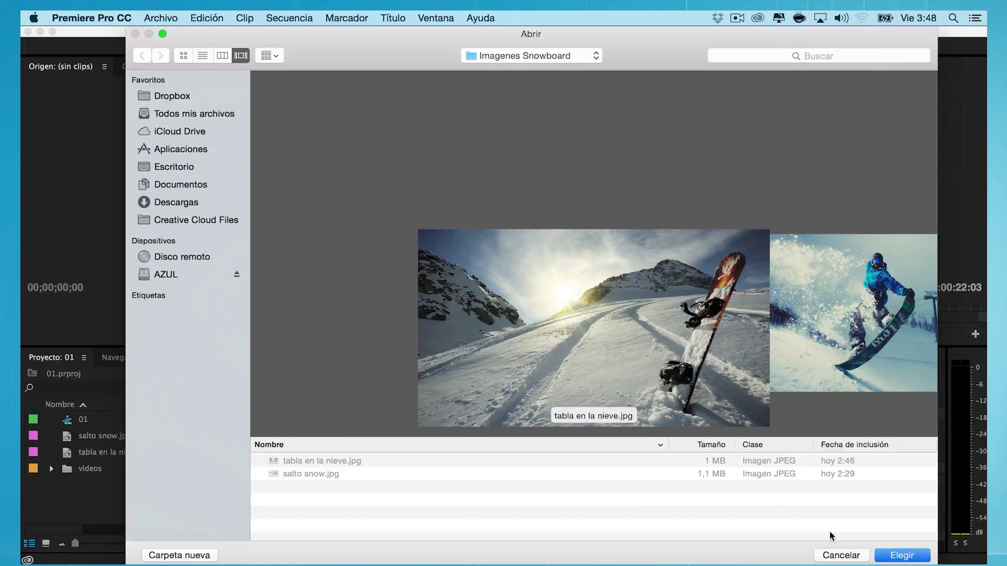
{"action": "left_click", "coordinate": [902, 556]}
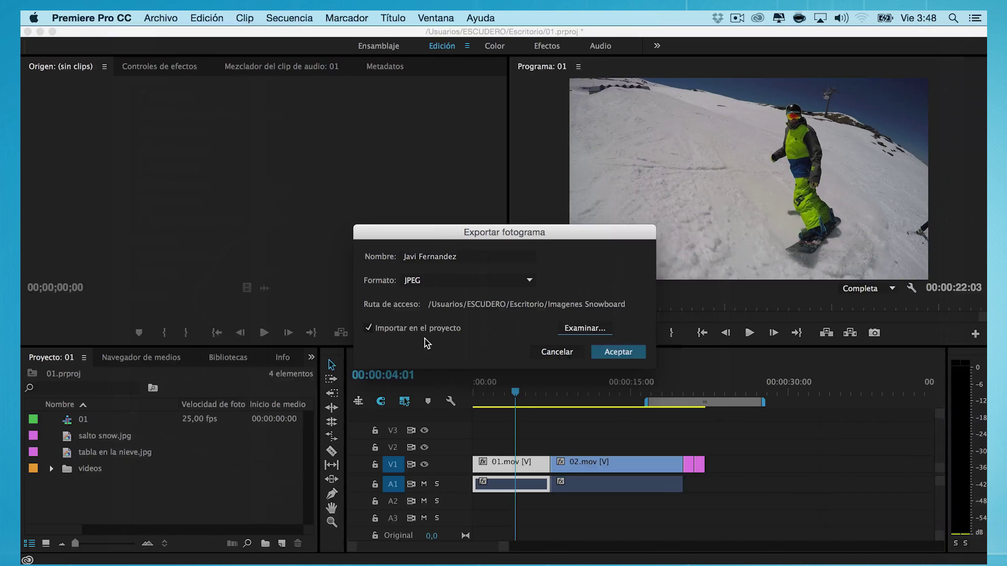
{"action": "left_click", "coordinate": [613, 354]}
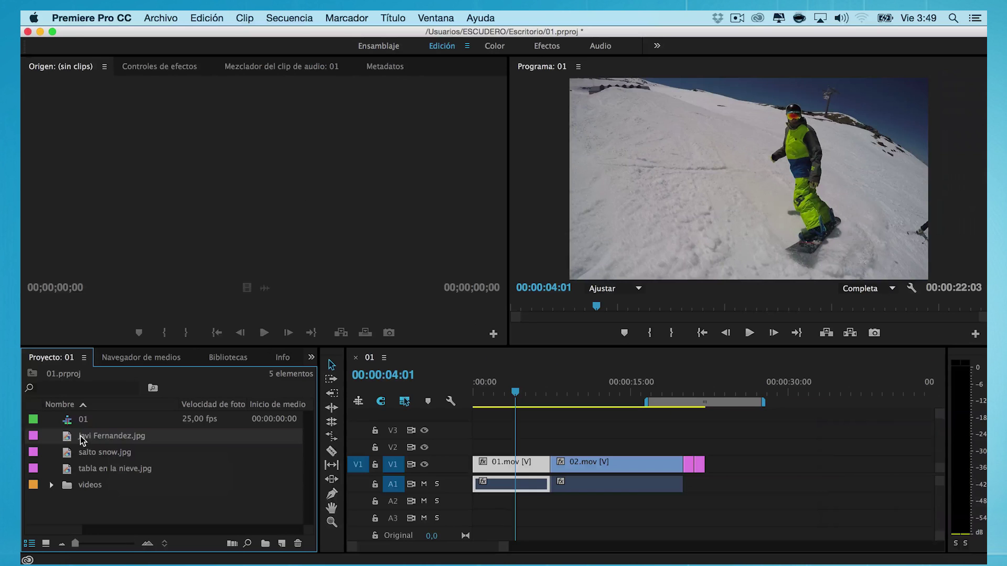
Step: Trim the exported still to one second and add it to the end of V1
{"action": "double_click", "coordinate": [104, 399]}
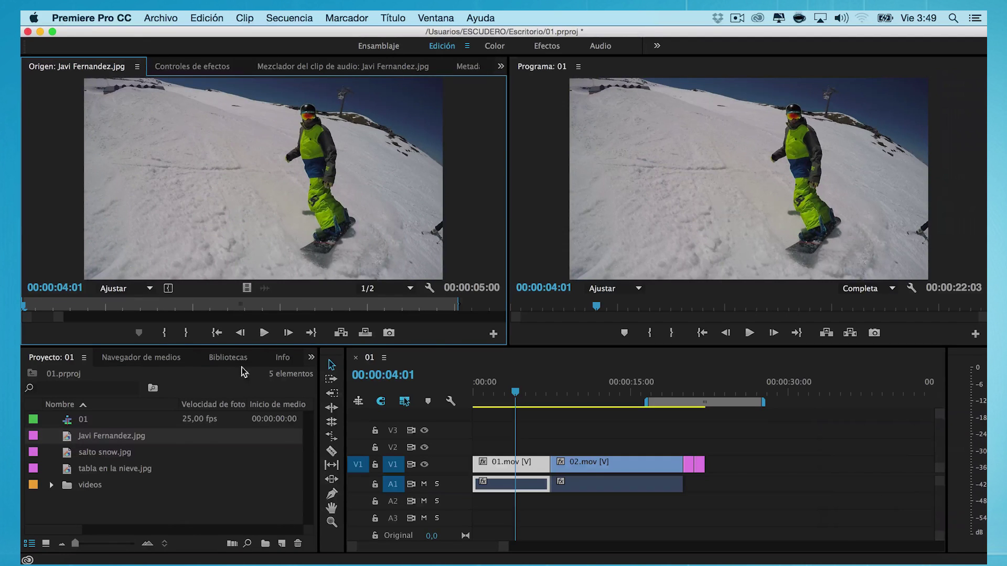
{"action": "left_click_drag", "start_coordinate": [456, 306], "coordinate": [108, 306]}
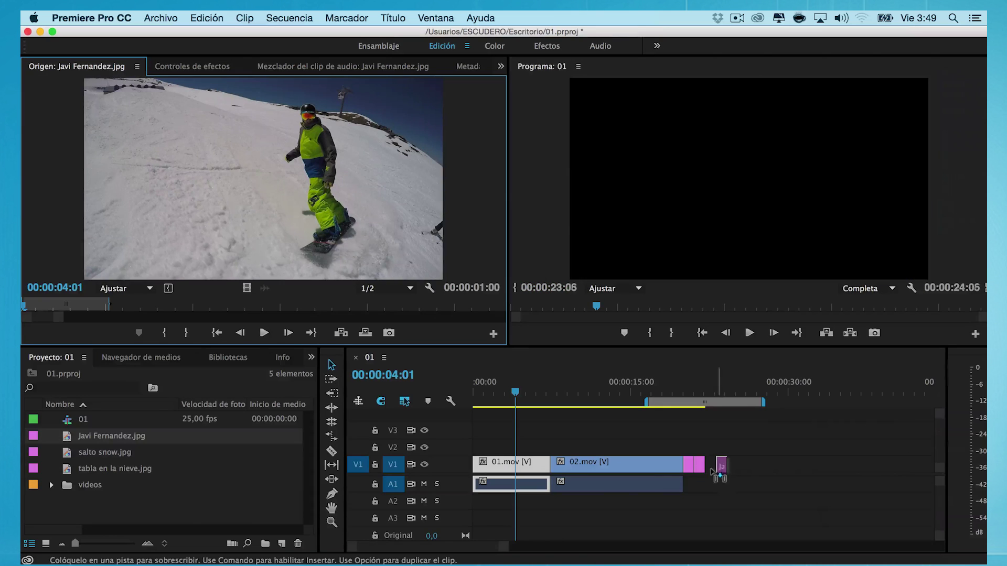
{"action": "left_click_drag", "start_coordinate": [263, 172], "coordinate": [711, 464]}
Step: Check the exported JPEG in the Imagenes Snowboard folder on the desktop, then return to Premiere
{"action": "key", "text": "F11"}
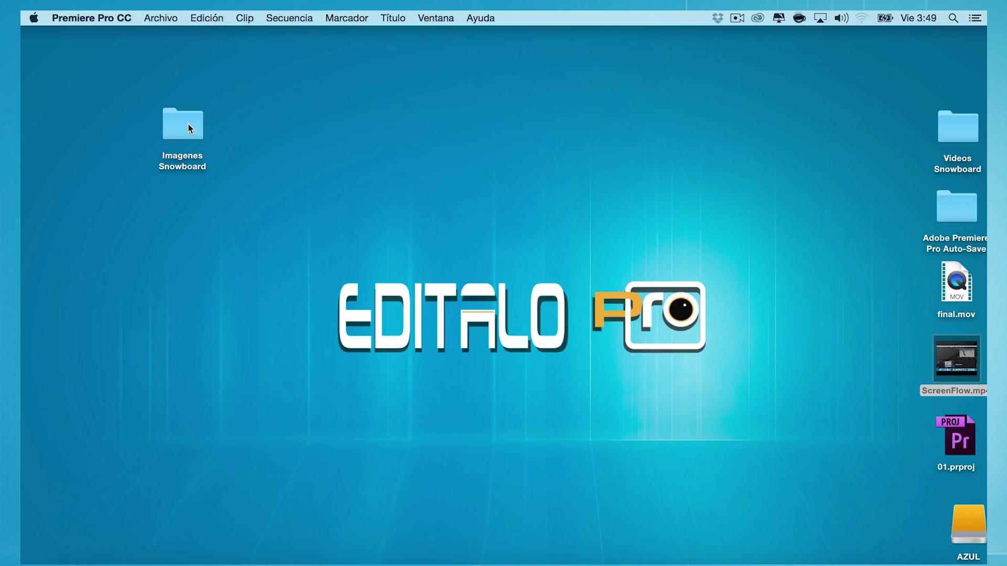
{"action": "double_click", "coordinate": [184, 124]}
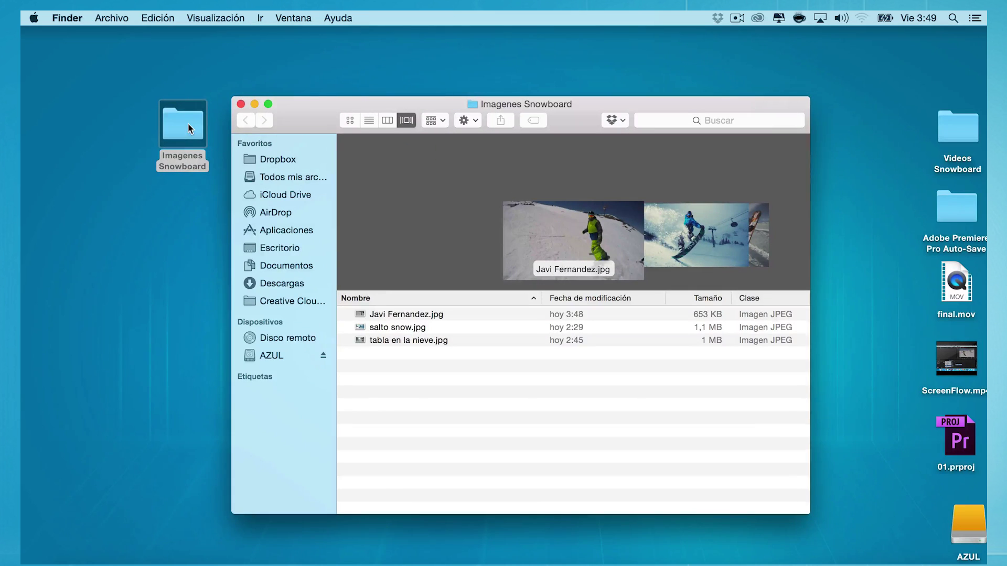
{"action": "double_click", "coordinate": [413, 316]}
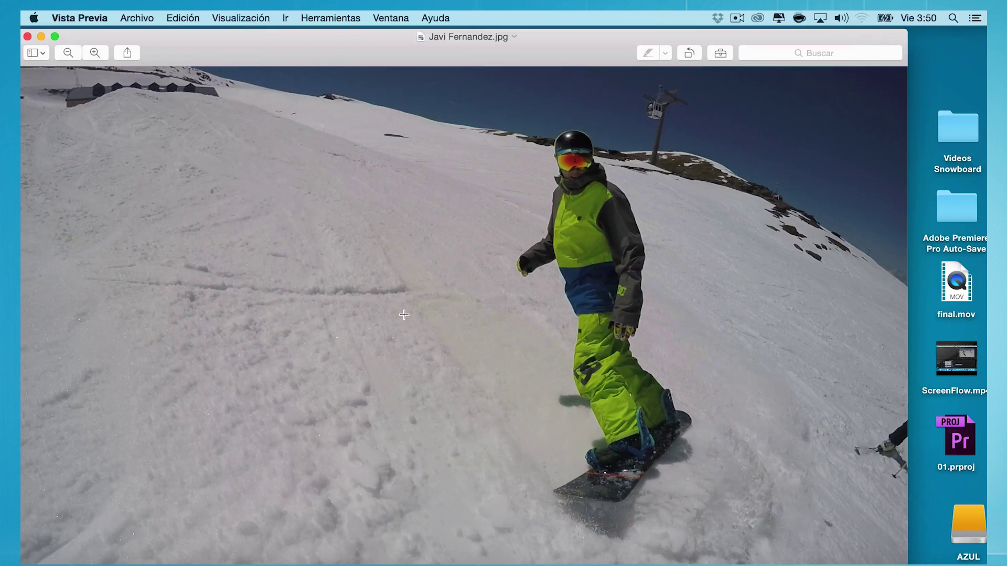
{"action": "key", "text": "super+Tab"}
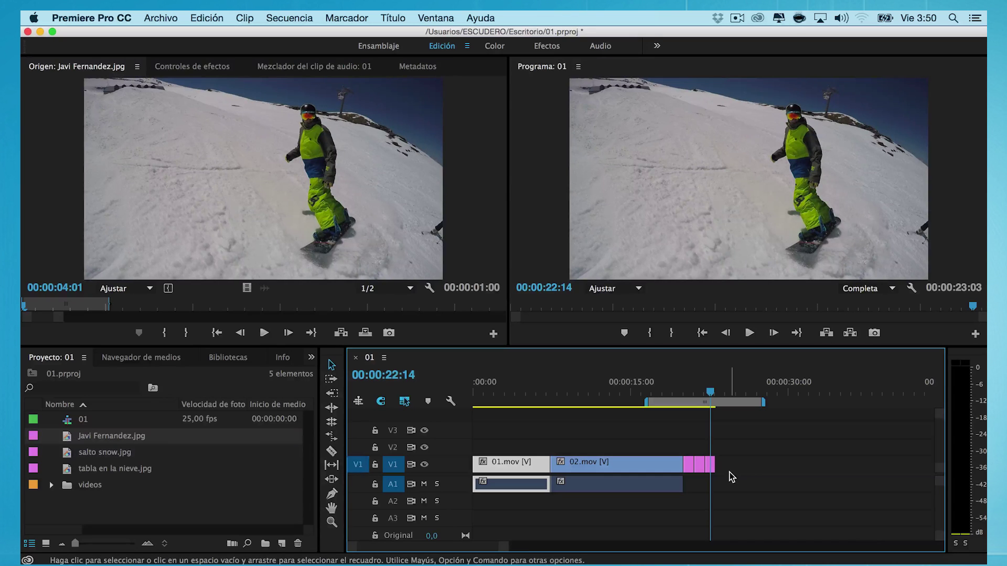
Step: Load 03.mov in the Source monitor and step to the orange-jacket snowboarder frame at 00:03:43:20
{"action": "left_click", "coordinate": [52, 485]}
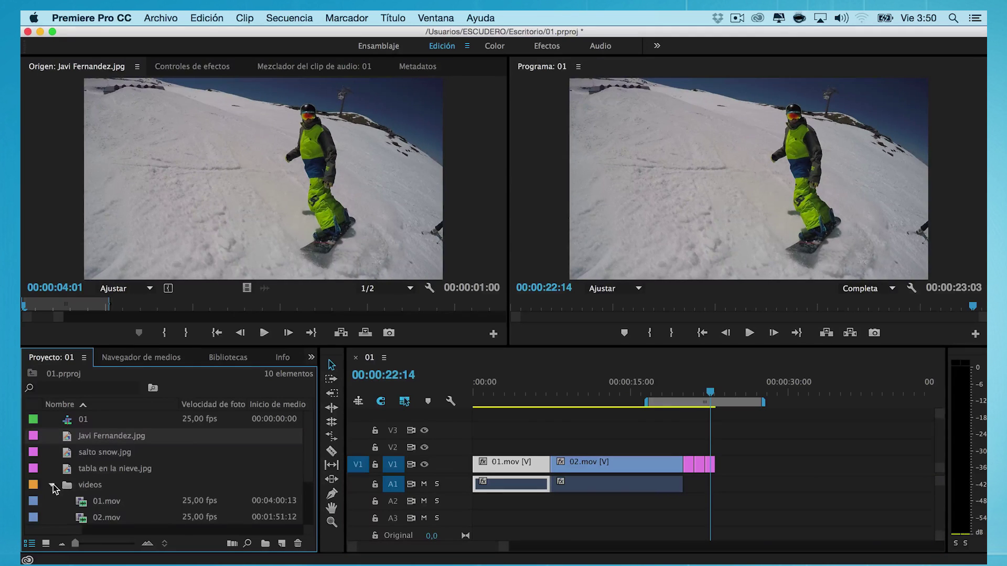
{"action": "scroll", "coordinate": [116, 474], "scroll_direction": "down", "scroll_amount": 3}
{"action": "double_click", "coordinate": [85, 469]}
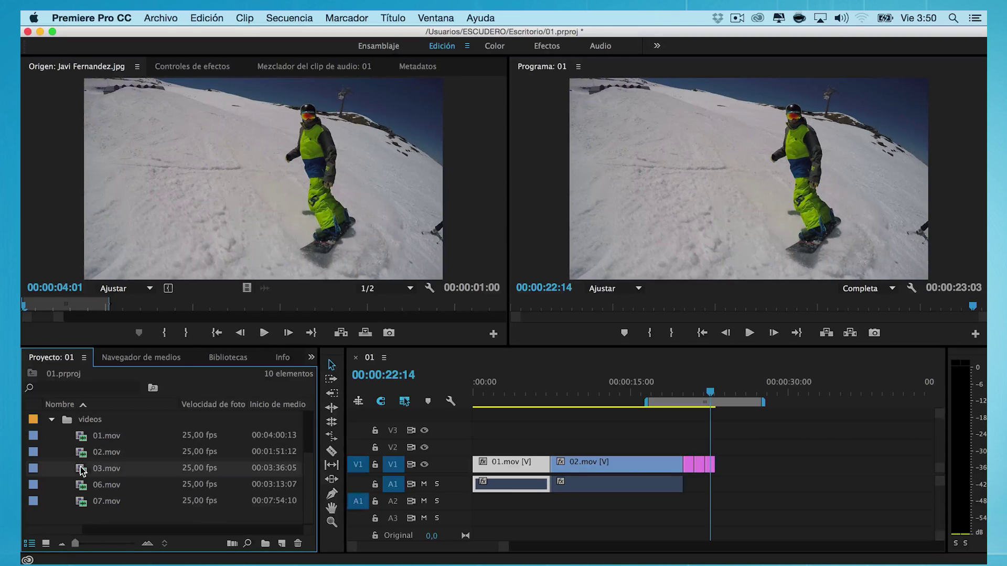
{"action": "scroll", "coordinate": [86, 468], "scroll_direction": "up", "scroll_amount": 1}
{"action": "left_click_drag", "start_coordinate": [238, 310], "coordinate": [404, 309]}
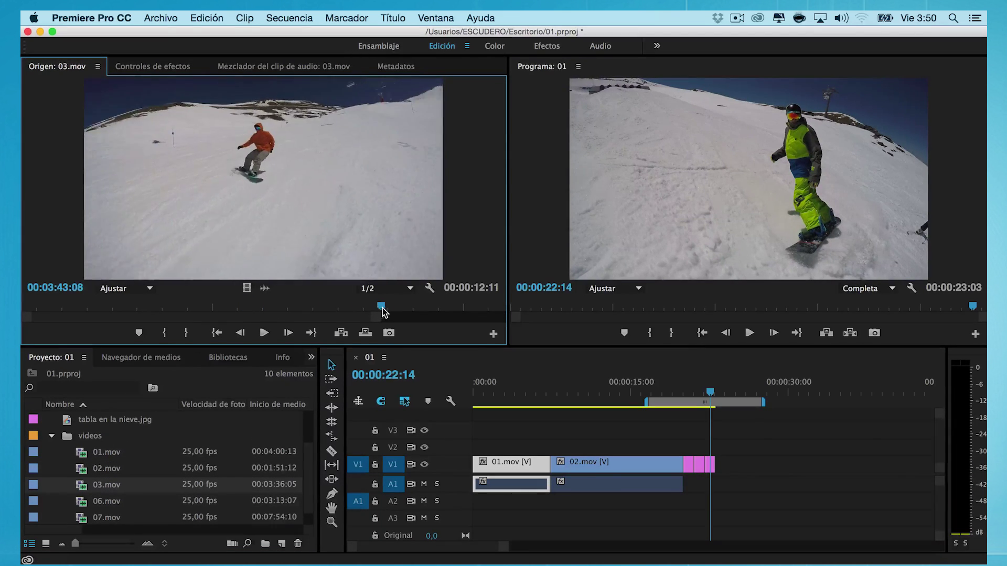
{"action": "left_click", "coordinate": [288, 332]}
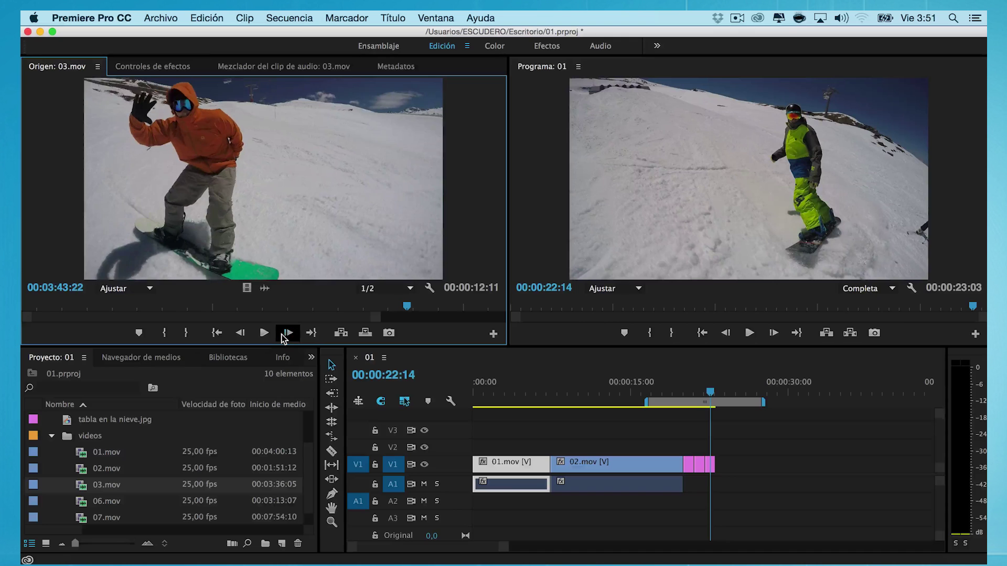
{"action": "left_click", "coordinate": [240, 334]}
{"action": "left_click", "coordinate": [240, 334]}
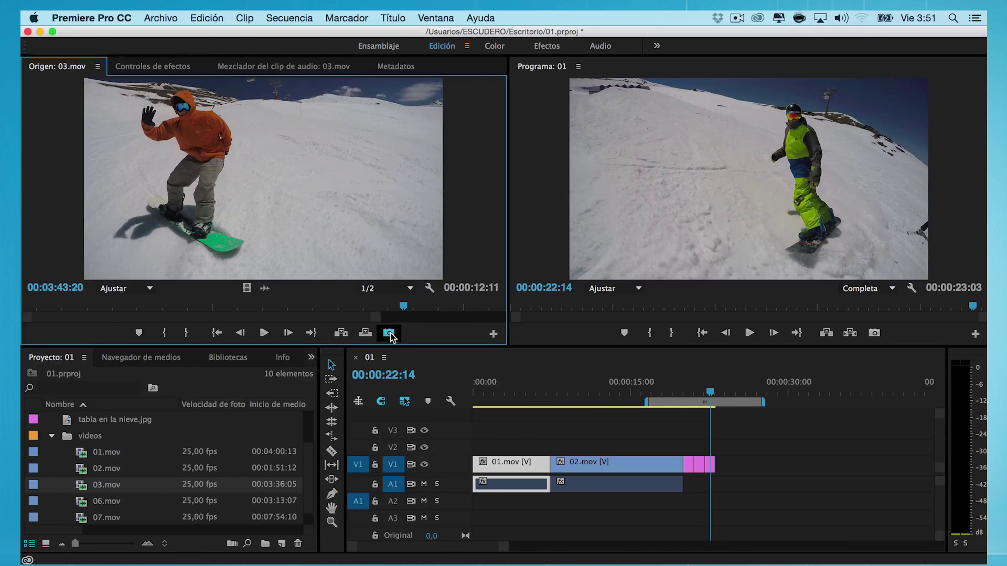
Step: Export that frame as a JPEG into the project and add a one-second copy to V1's end
{"action": "left_click", "coordinate": [389, 333]}
{"action": "left_click", "coordinate": [618, 352]}
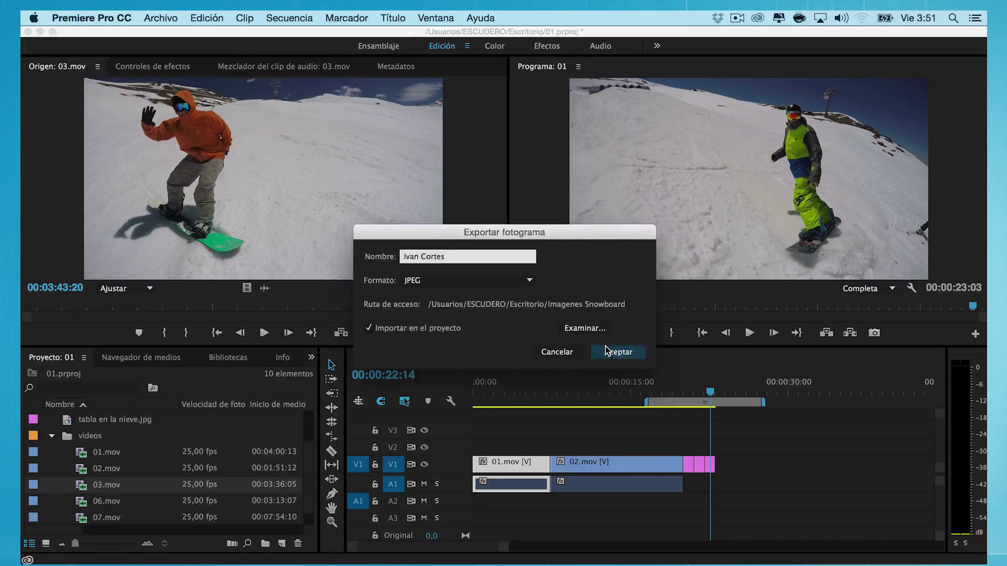
{"action": "double_click", "coordinate": [69, 422]}
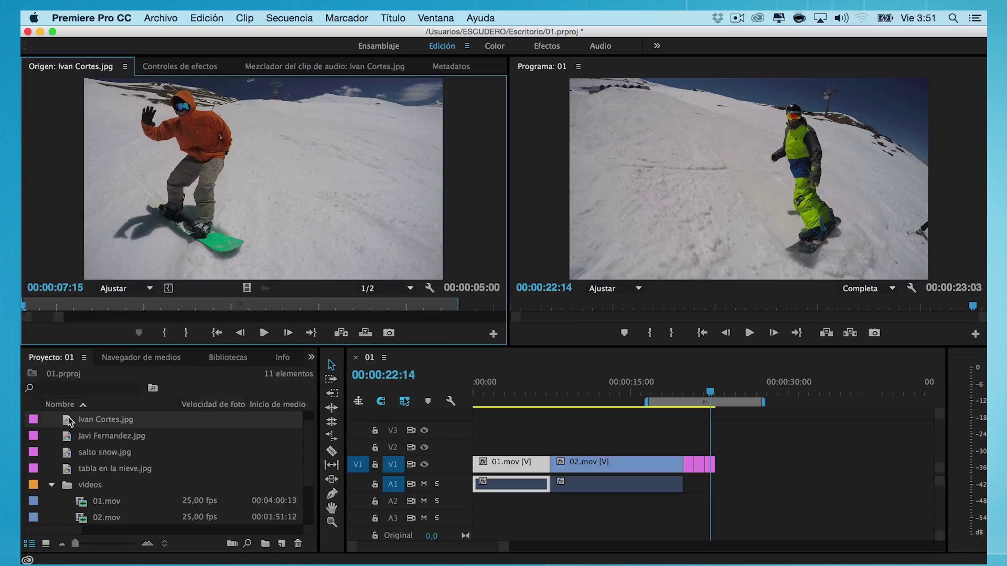
{"action": "left_click_drag", "start_coordinate": [456, 313], "coordinate": [109, 313]}
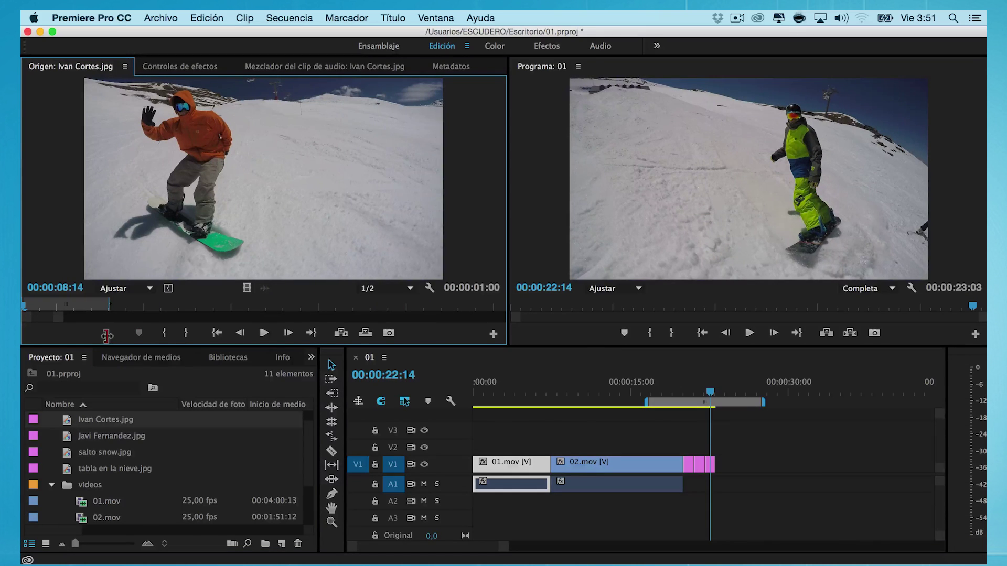
{"action": "mouse_move", "coordinate": [233, 205]}
{"action": "left_mouse_down"}
{"action": "mouse_move", "coordinate": [799, 446]}
{"action": "mouse_move", "coordinate": [719, 465]}
{"action": "left_mouse_up"}
{"action": "left_click", "coordinate": [718, 389]}
{"action": "left_click_drag", "start_coordinate": [717, 389], "coordinate": [721, 389]}
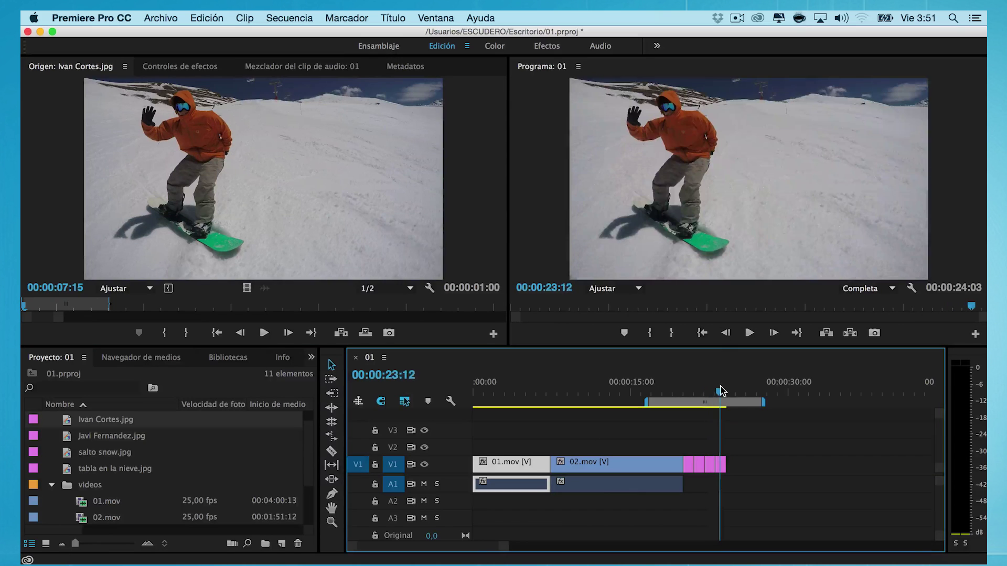
{"action": "scroll", "coordinate": [107, 485], "scroll_direction": "down", "scroll_amount": 3}
{"action": "double_click", "coordinate": [107, 485]}
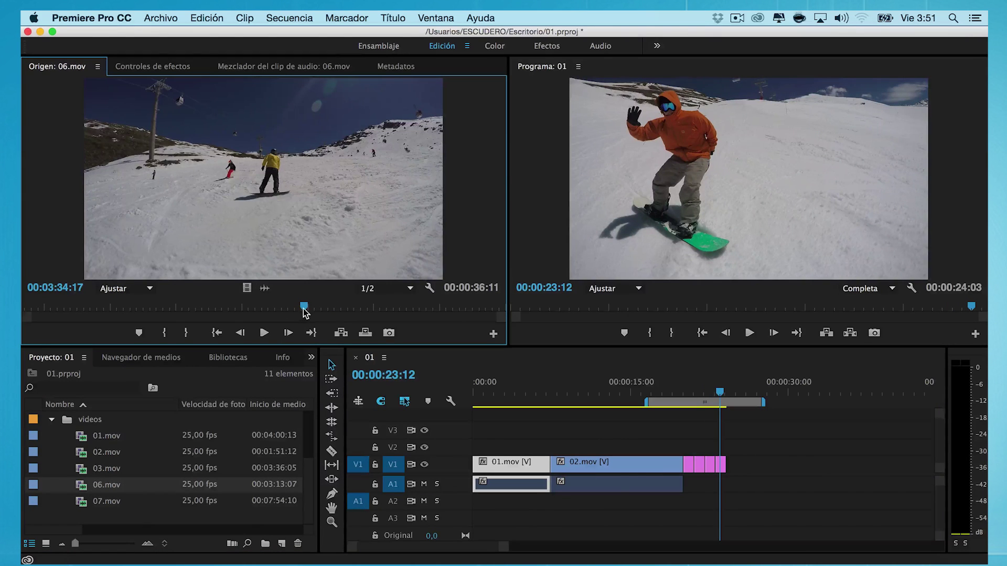
Step: Export the red-trousered skier frame from 06.mov as a JPEG still named after the rider
{"action": "left_click_drag", "start_coordinate": [306, 312], "coordinate": [332, 311]}
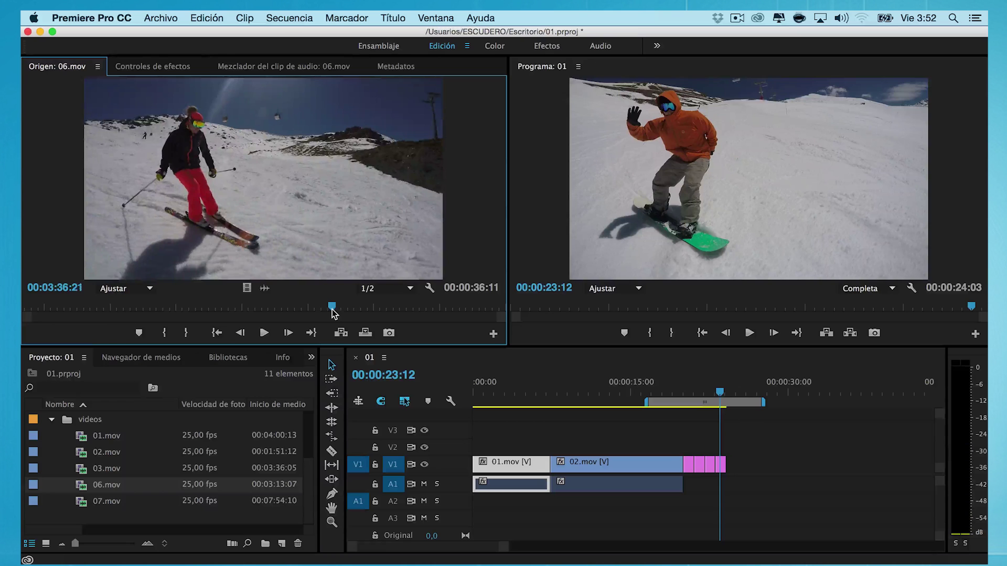
{"action": "left_click", "coordinate": [288, 332]}
{"action": "left_click", "coordinate": [288, 333]}
{"action": "left_click", "coordinate": [288, 333]}
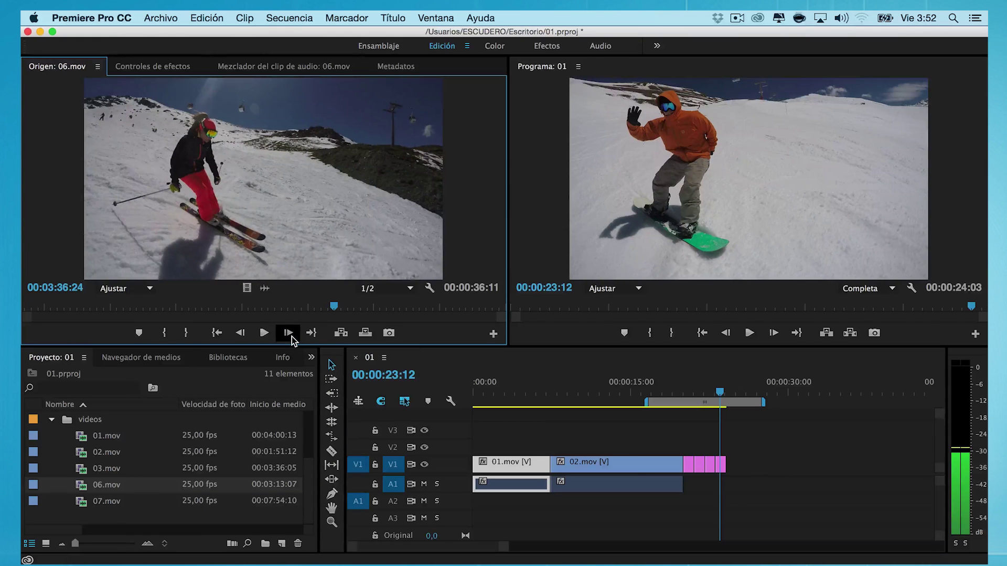
{"action": "left_click", "coordinate": [389, 333]}
{"action": "type", "text": "Macarena Sousa"}
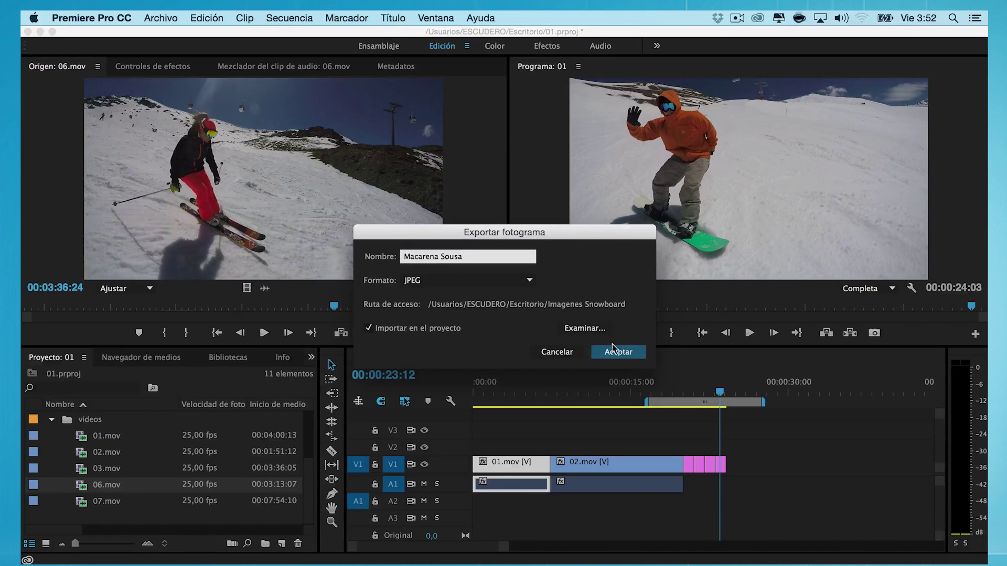
{"action": "left_click", "coordinate": [612, 350]}
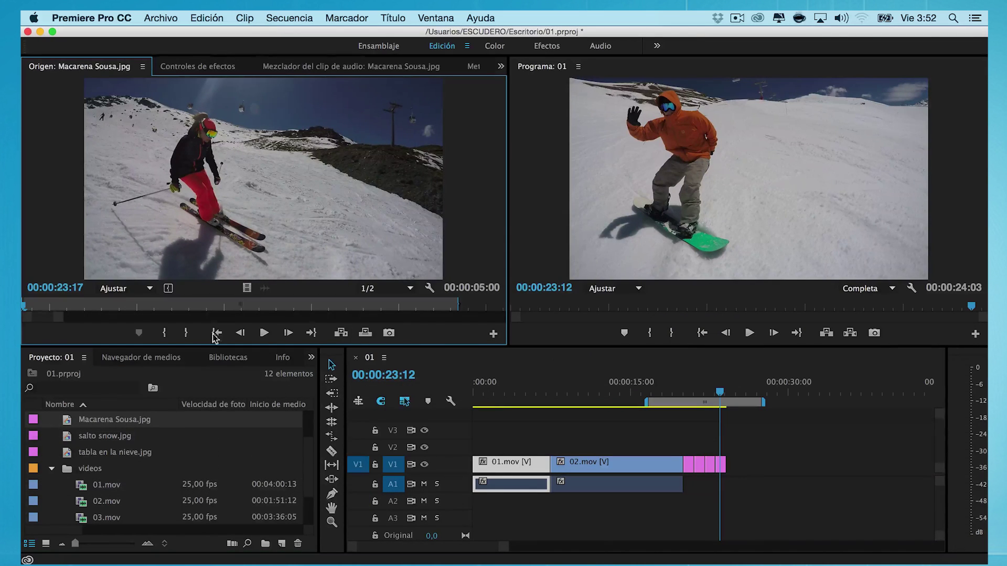
Step: Trim the skier still to one second and append it to the end of V1
{"action": "left_click_drag", "start_coordinate": [454, 309], "coordinate": [108, 306]}
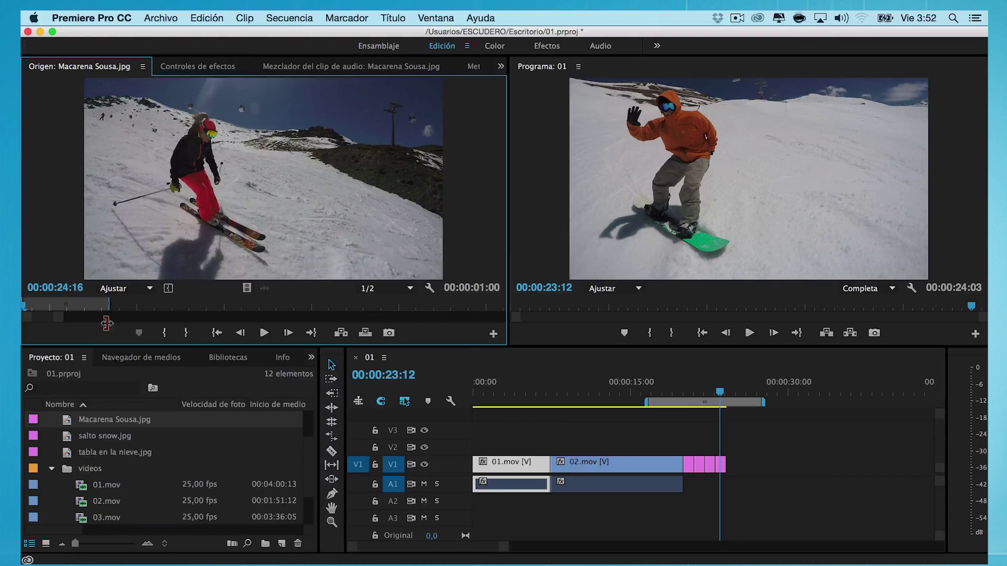
{"action": "left_click_drag", "start_coordinate": [238, 181], "coordinate": [729, 396]}
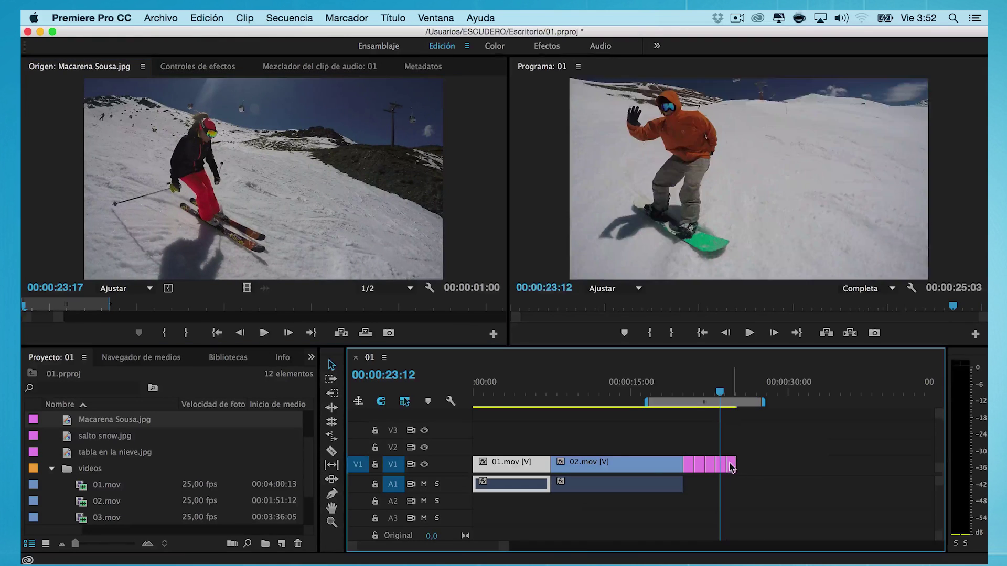
{"action": "left_click", "coordinate": [731, 395]}
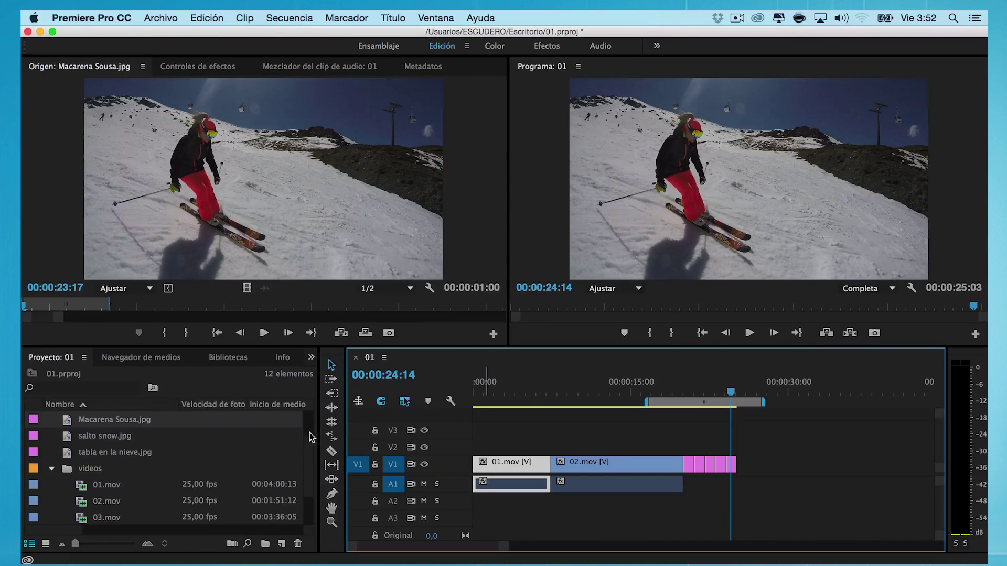
{"action": "scroll", "coordinate": [205, 446], "scroll_direction": "down", "scroll_amount": 3}
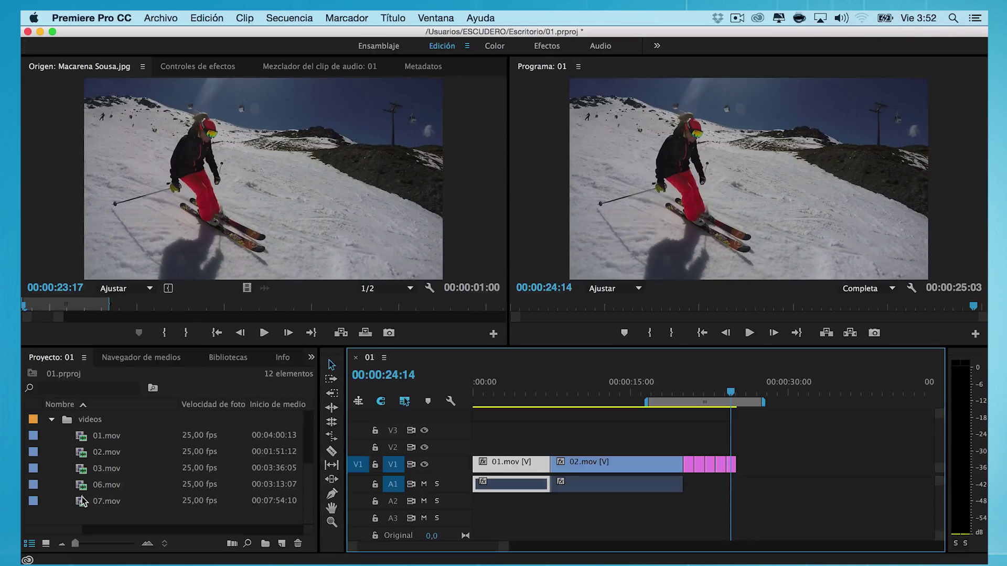
Step: Export the red-jacketed skier frame from 07.mov as a JPEG still named after the rider
{"action": "double_click", "coordinate": [81, 502]}
{"action": "left_click_drag", "start_coordinate": [289, 309], "coordinate": [396, 334]}
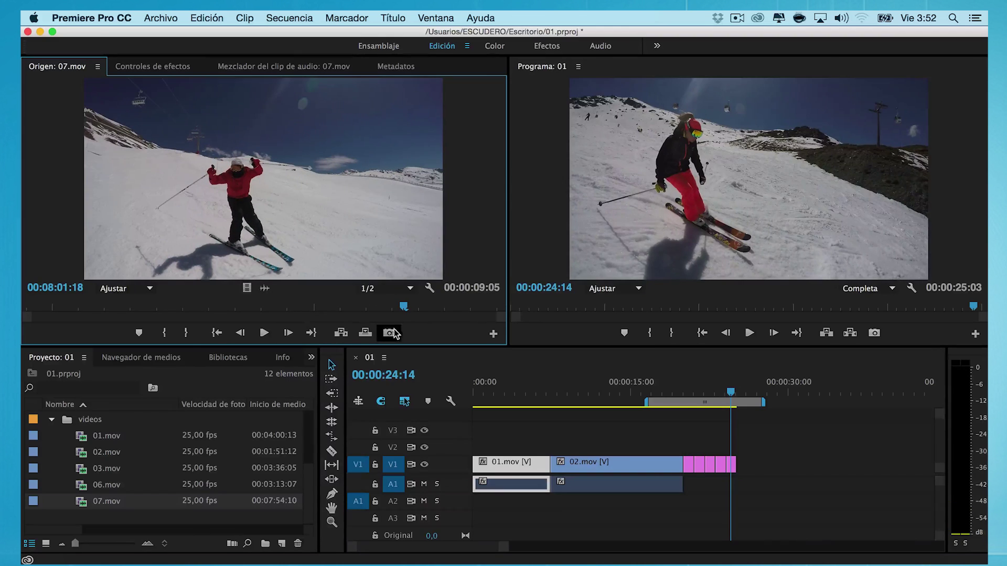
{"action": "left_click", "coordinate": [388, 333]}
{"action": "type", "text": "Eliseo Perez"}
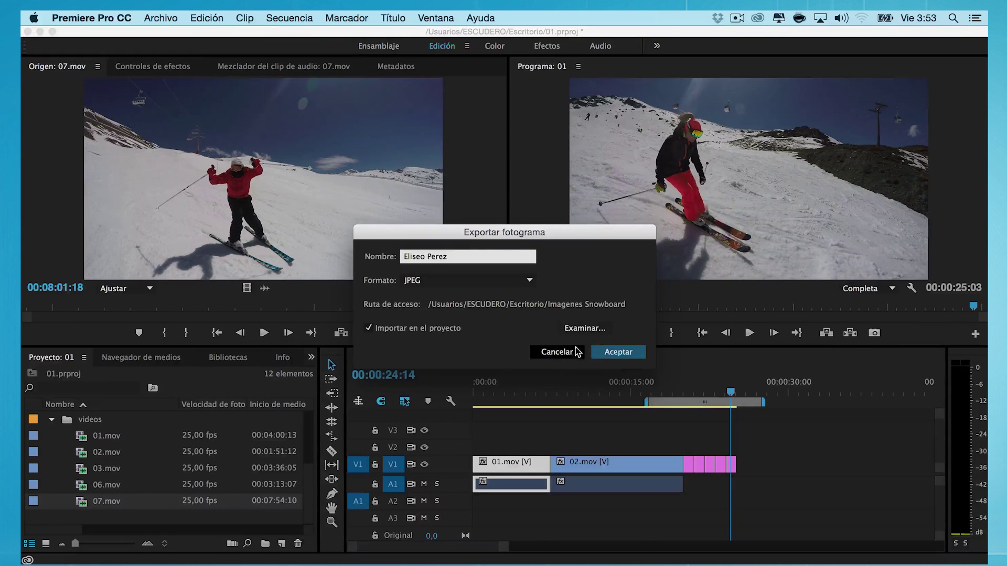
{"action": "left_click", "coordinate": [609, 352]}
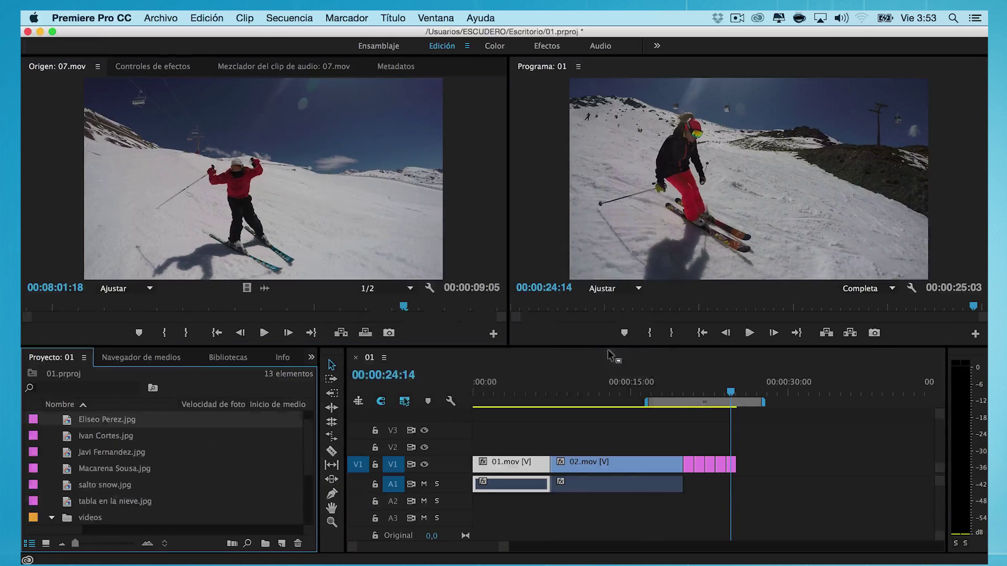
Step: Trim the red-jacket still to one second and append it to the end of V1
{"action": "double_click", "coordinate": [69, 428]}
{"action": "left_click_drag", "start_coordinate": [451, 304], "coordinate": [109, 314]}
{"action": "left_click_drag", "start_coordinate": [255, 178], "coordinate": [740, 464]}
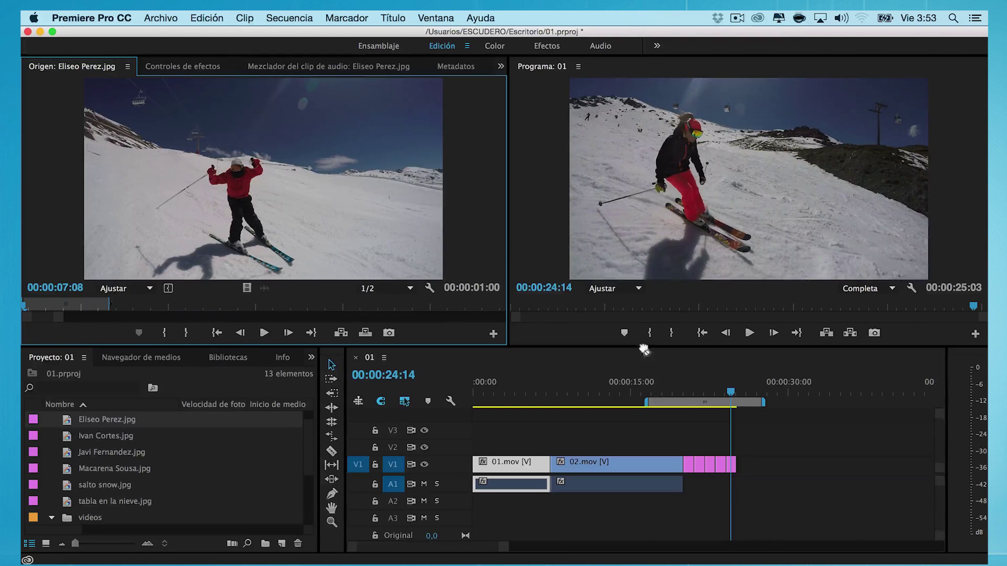
{"action": "left_click_drag", "start_coordinate": [573, 393], "coordinate": [604, 399]}
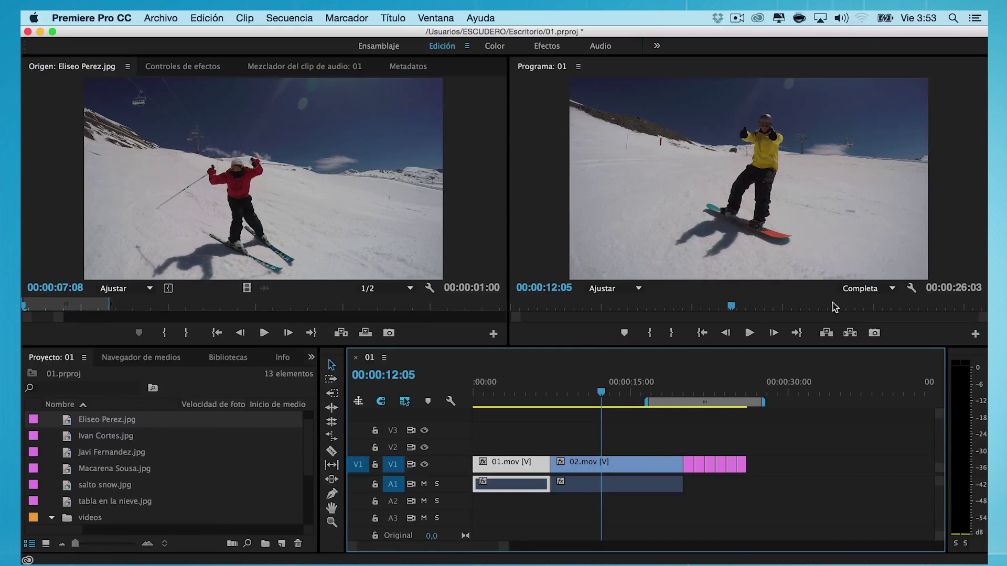
Step: Export the sequence's yellow-jacket snowboarder frame as a JPEG still named after the rider
{"action": "left_click", "coordinate": [874, 333]}
{"action": "type", "text": "Antonio Escudero"}
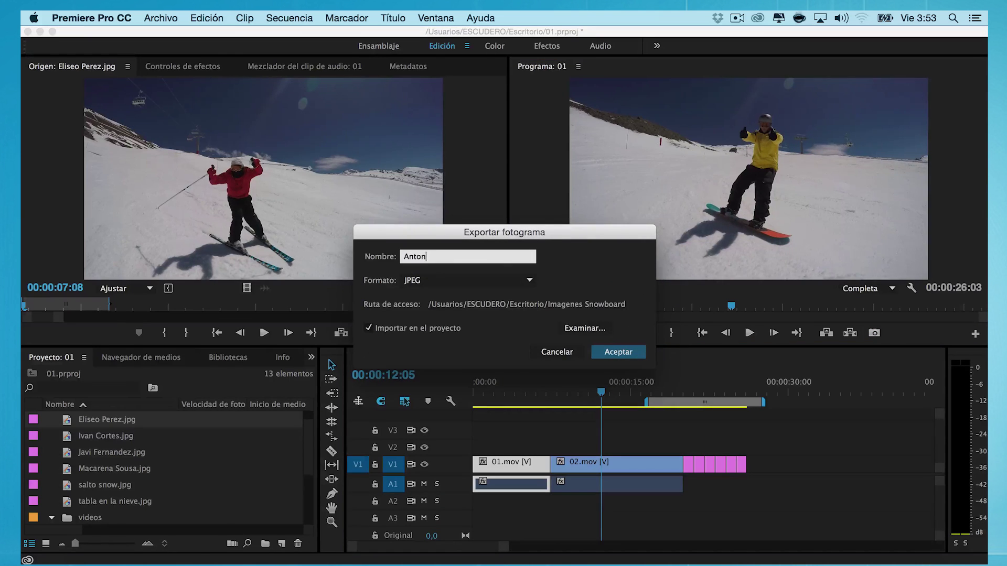
{"action": "key", "text": "Return"}
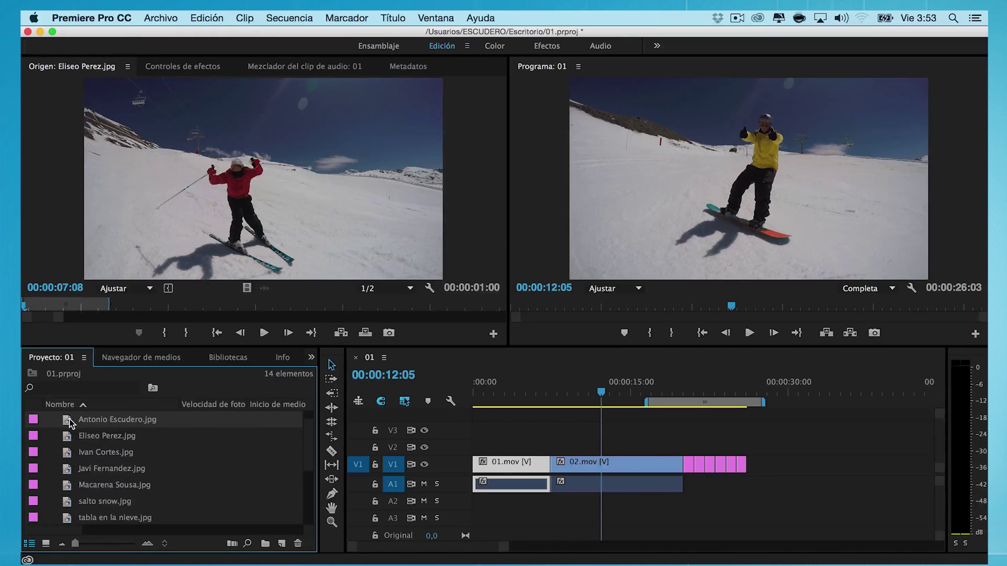
Step: Trim the snowboarder still to one second, append it to V1, and move the playhead to 00:00:16:15
{"action": "double_click", "coordinate": [76, 421]}
{"action": "left_click_drag", "start_coordinate": [457, 307], "coordinate": [109, 305]}
{"action": "left_click_drag", "start_coordinate": [278, 160], "coordinate": [761, 467]}
{"action": "left_click_drag", "start_coordinate": [744, 464], "coordinate": [748, 458]}
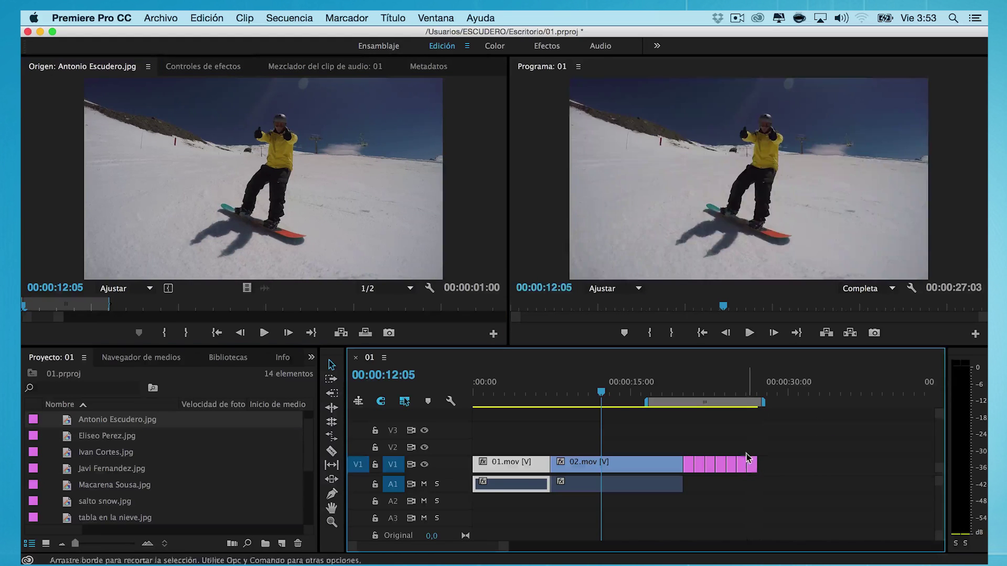
{"action": "left_click_drag", "start_coordinate": [652, 388], "coordinate": [649, 393]}
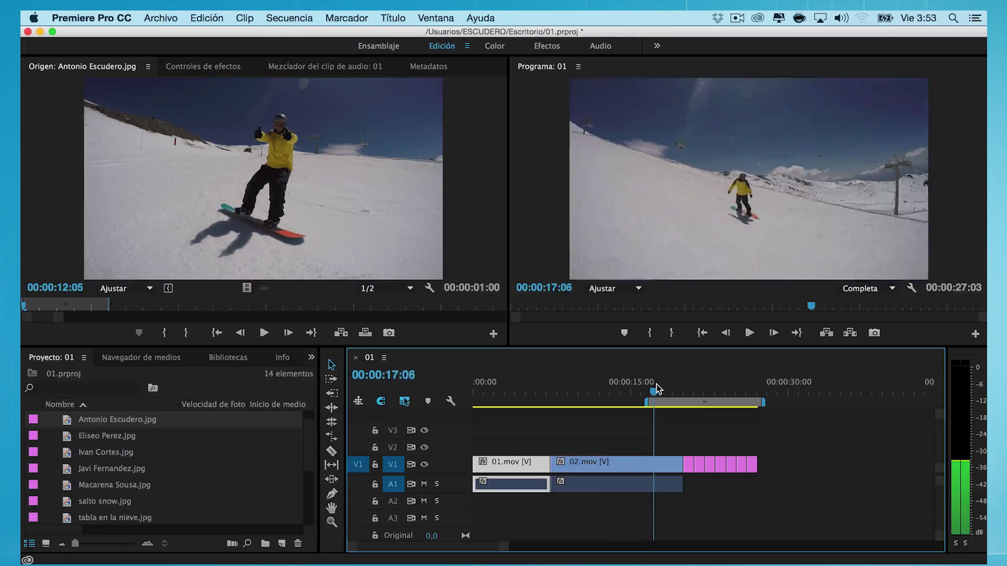
Step: Play the sequence from 00:00:16:15 through the added rider stills
{"action": "left_click", "coordinate": [749, 334]}
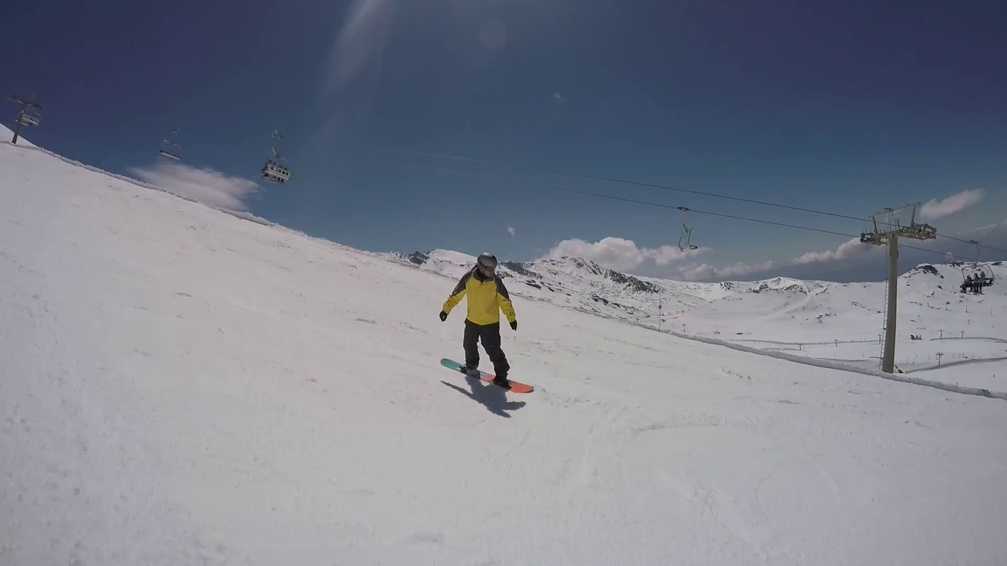